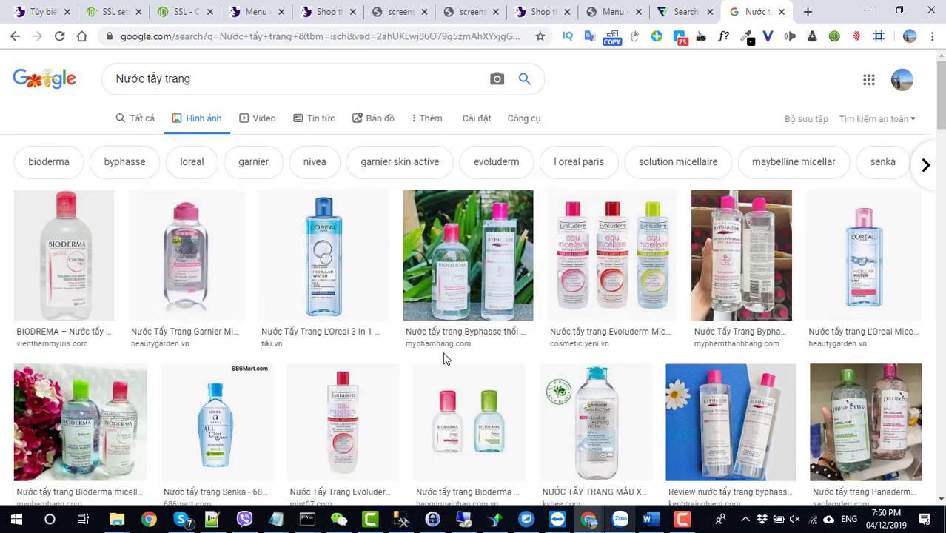
# Browse the "Nước tẩy trang" image results and open the preview of the Garnier Micellar Cleansing Water bottle.
pyautogui.scroll(-1, 442, 354)
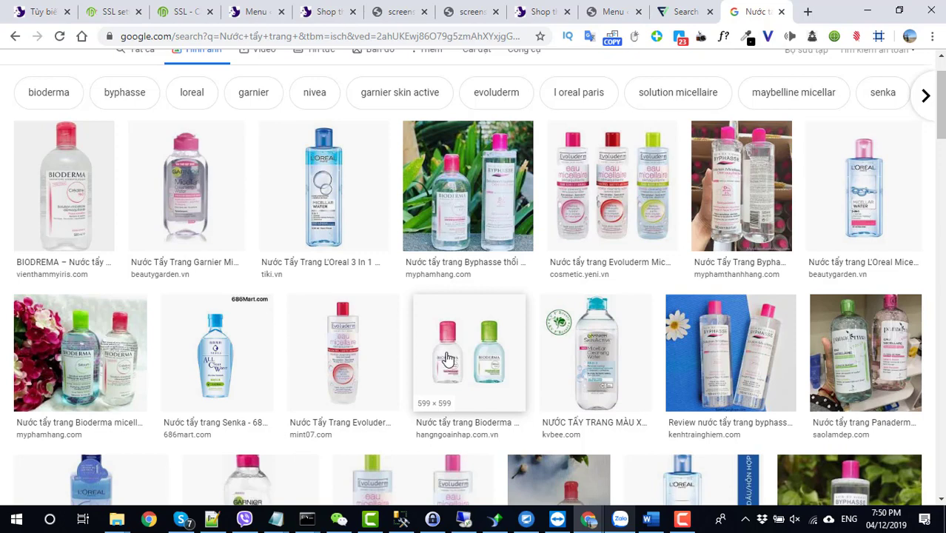
pyautogui.scroll(-2, 403, 411)
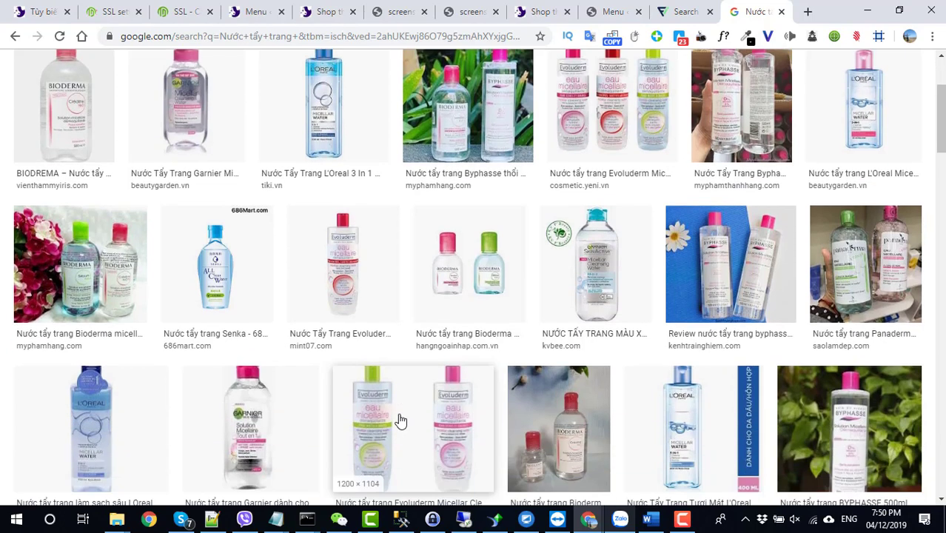
pyautogui.scroll(3, 400, 414)
pyautogui.scroll(-10, 403, 405)
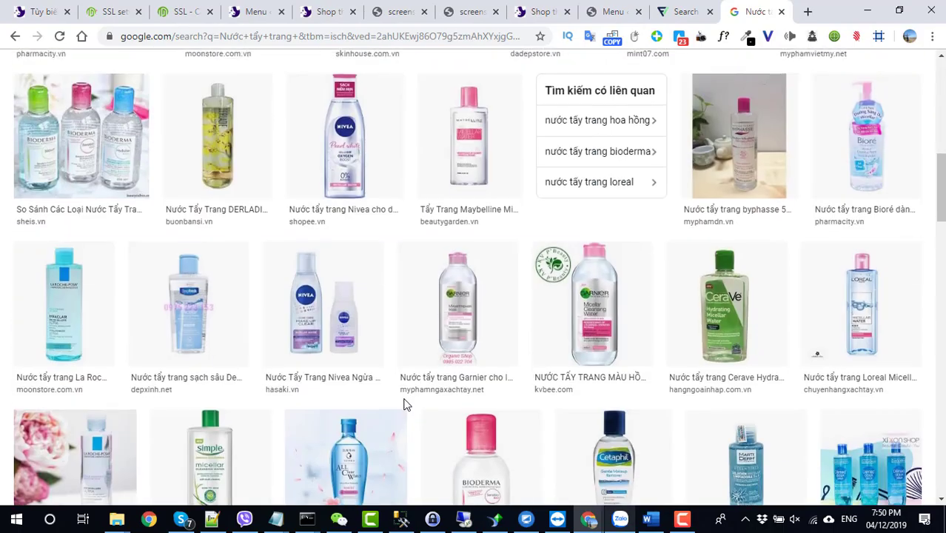
pyautogui.scroll(10, 404, 403)
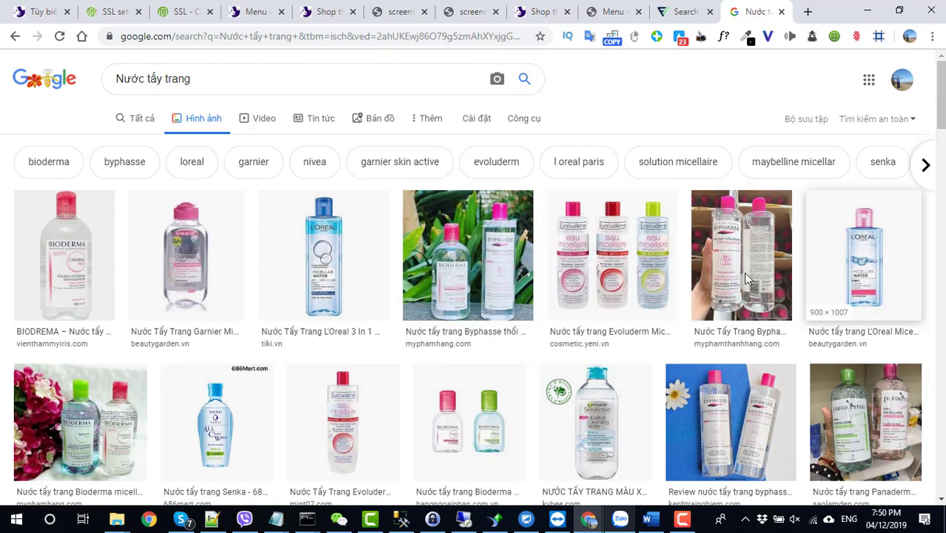
pyautogui.click(196, 268)
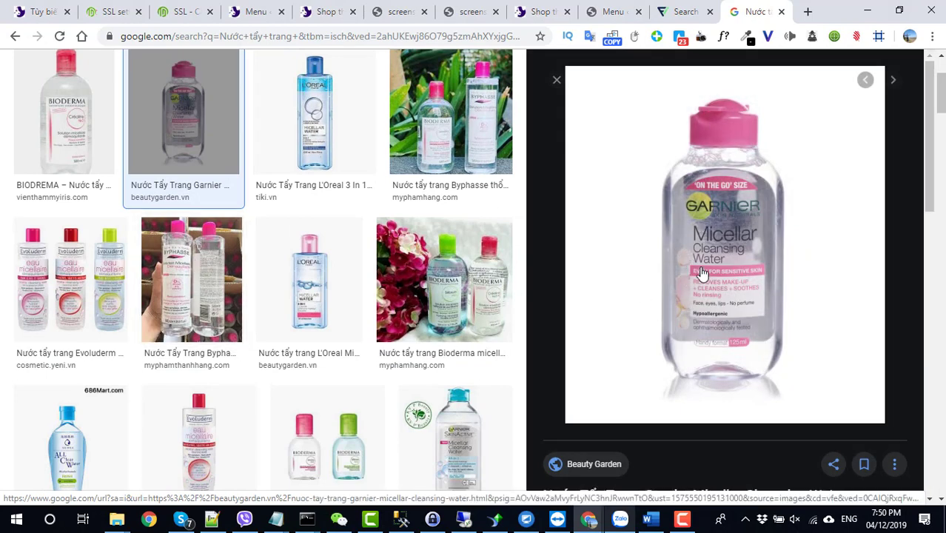
pyautogui.rightClick(705, 239)
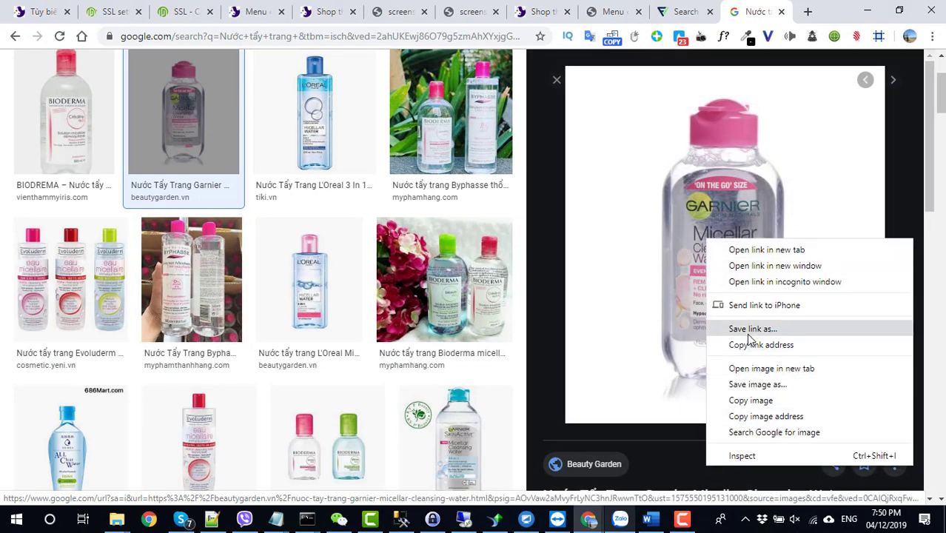
pyautogui.click(737, 454)
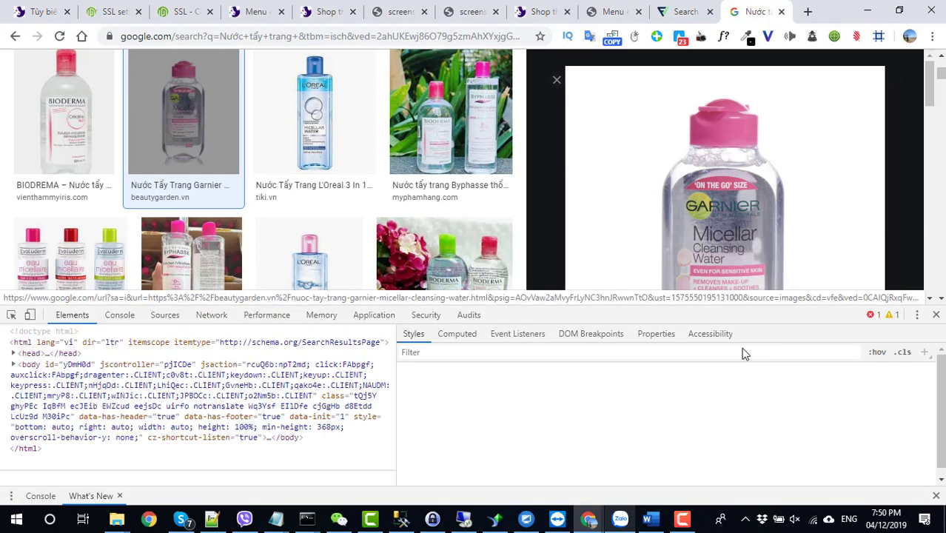
pyautogui.click(935, 315)
# Save the previewed Garnier bottle image to the Desktop as the JPEG nuoc-tay-trang-Garnier-Micellar-Cleansing-Water.
pyautogui.rightClick(715, 207)
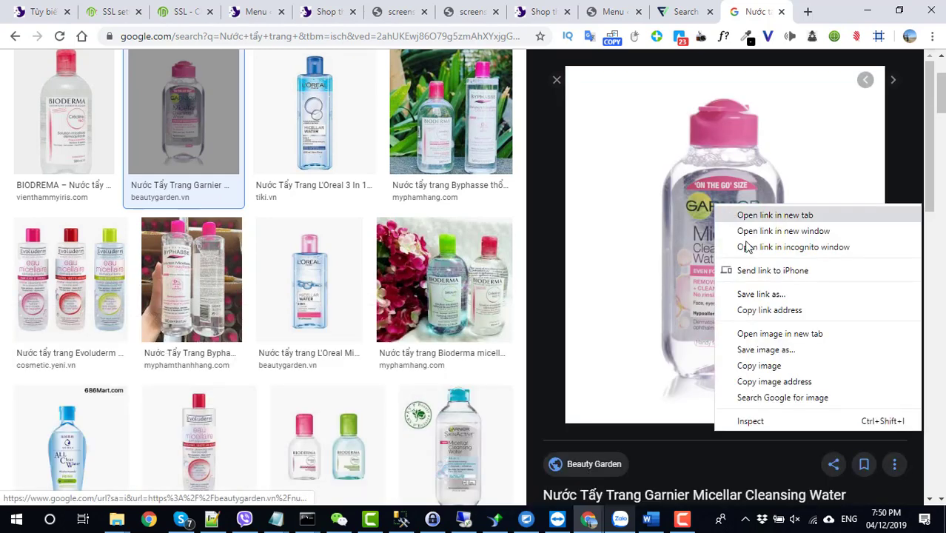
pyautogui.click(764, 354)
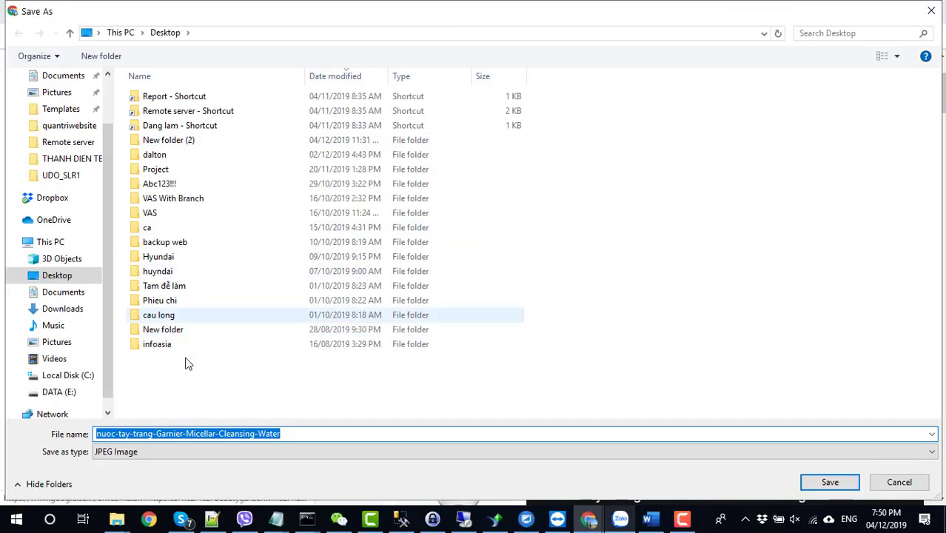
pyautogui.scroll(3, 63, 235)
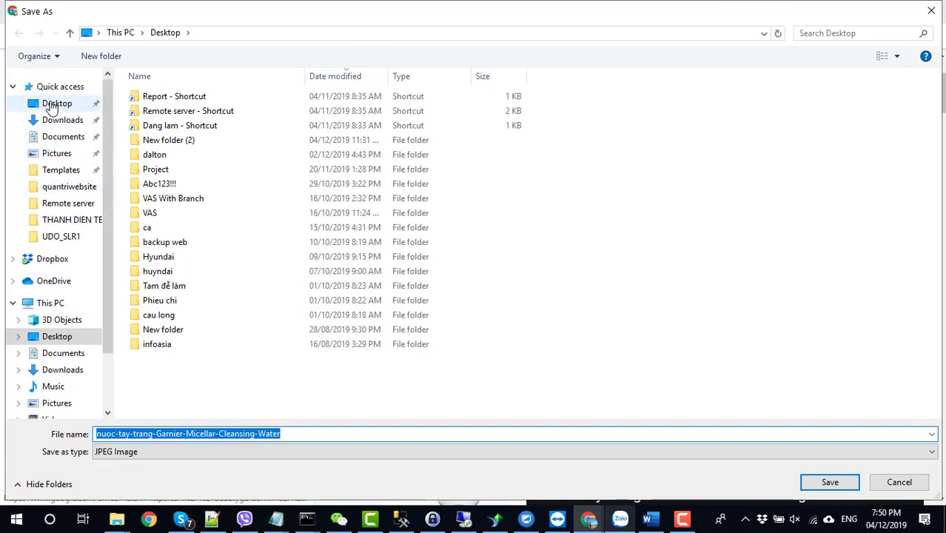
pyautogui.click(52, 103)
pyautogui.click(821, 482)
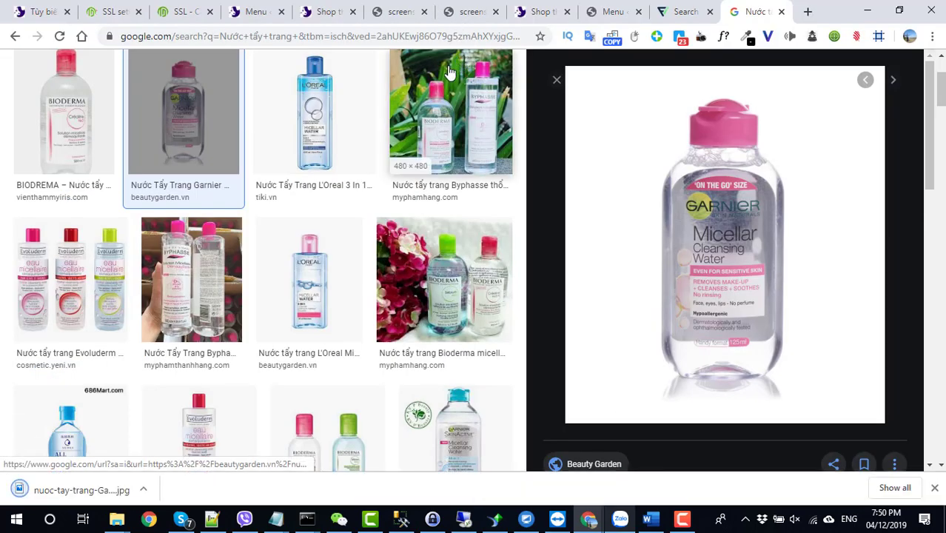
# In the WordPress menu Danh muc san pham 2, remove the menu image from the Nước tẩy trang item.
pyautogui.click(255, 12)
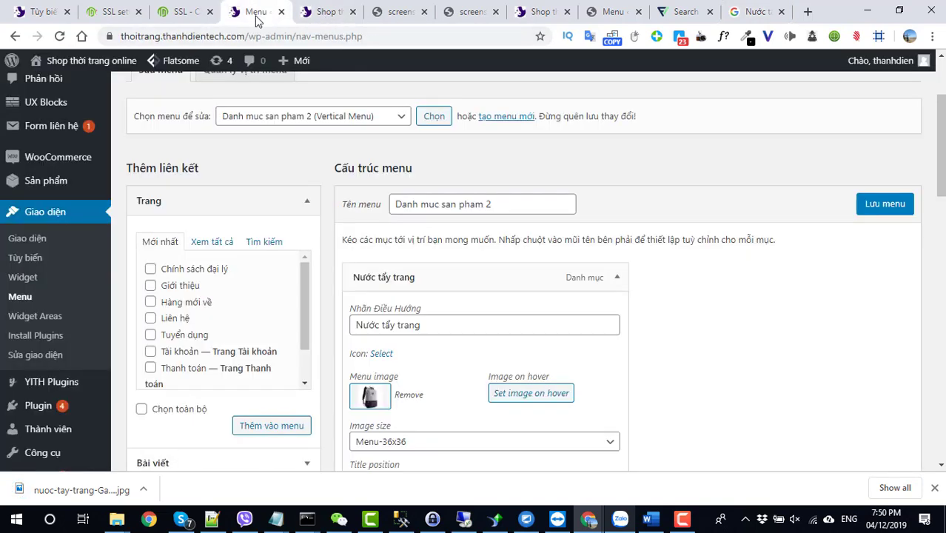
pyautogui.click(618, 278)
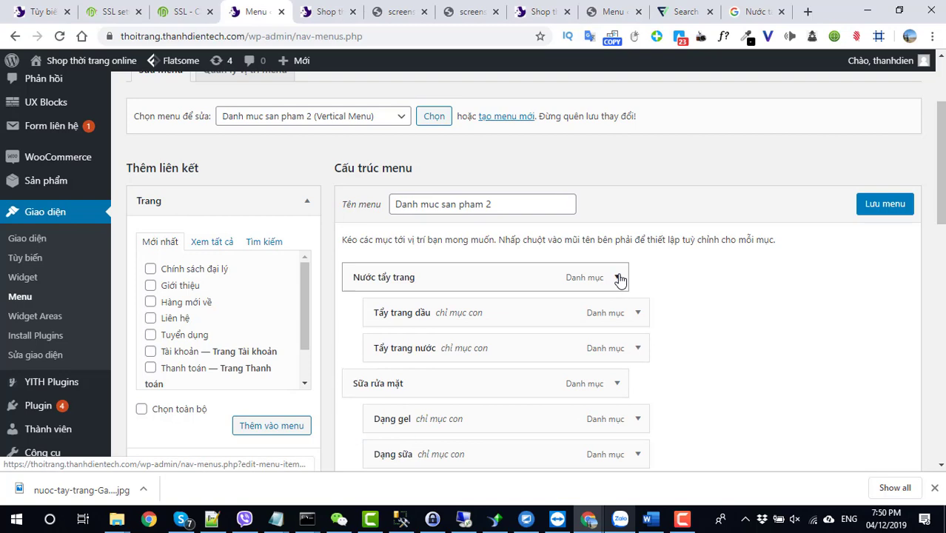
pyautogui.click(618, 279)
pyautogui.click(414, 398)
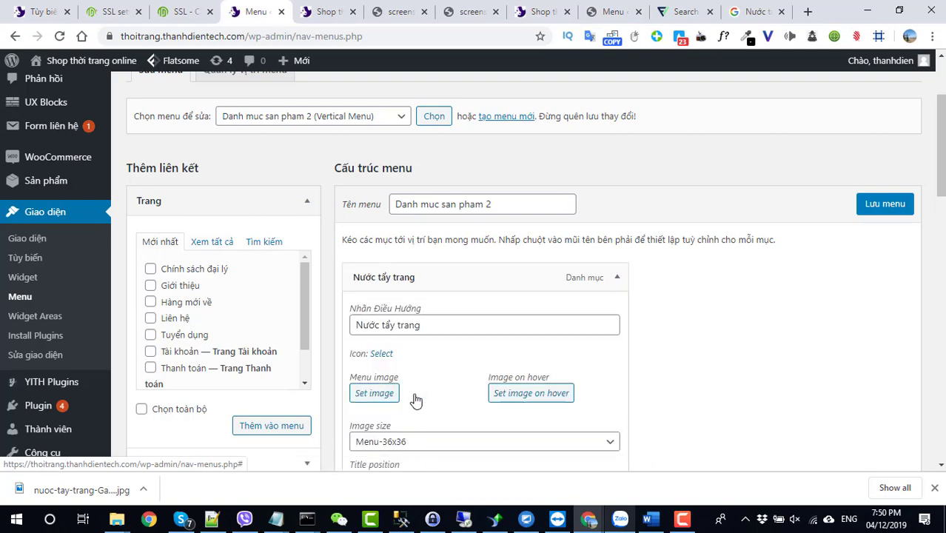
# Upload nuoc-tay-trang-Garnier-Micellar-Cleansing-Water.jpg from the Desktop and set it as the Nước tẩy trang item's menu image.
pyautogui.click(372, 394)
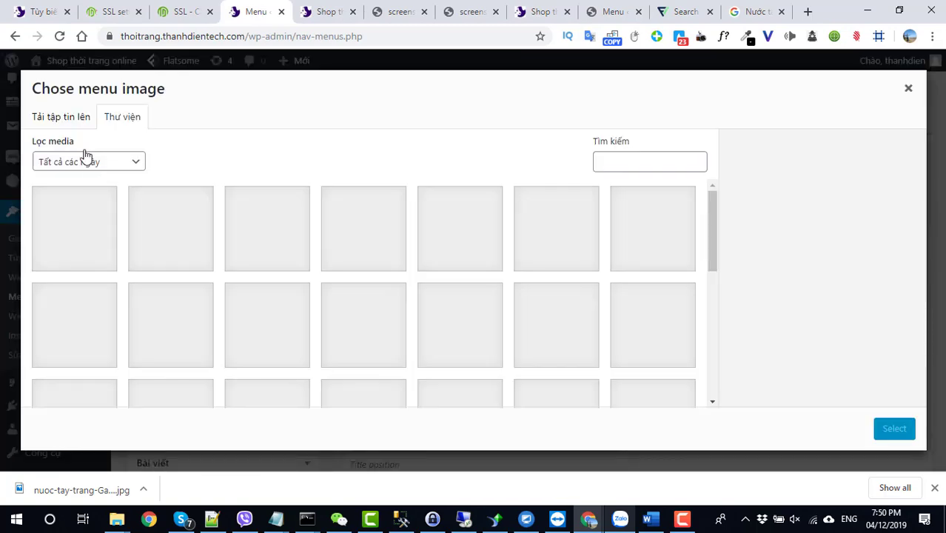
pyautogui.click(63, 122)
pyautogui.click(460, 293)
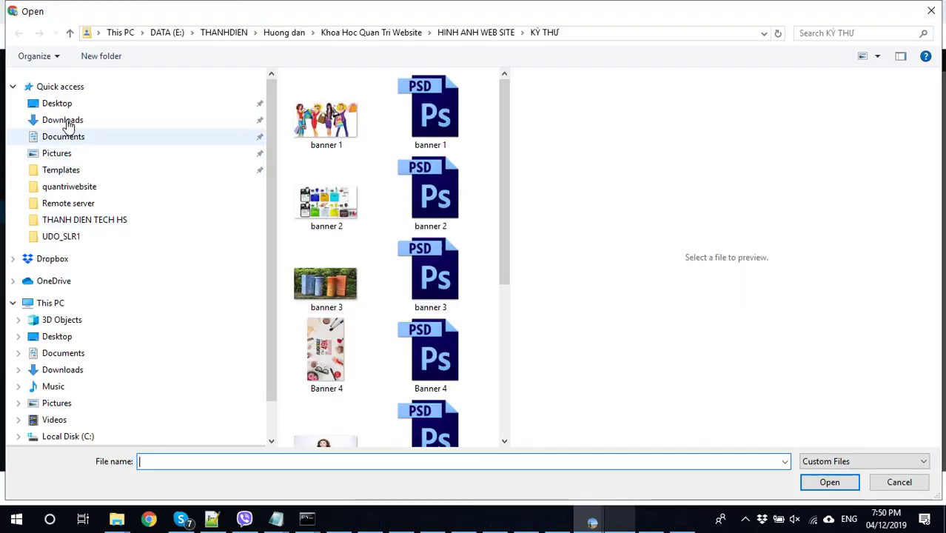
pyautogui.click(59, 103)
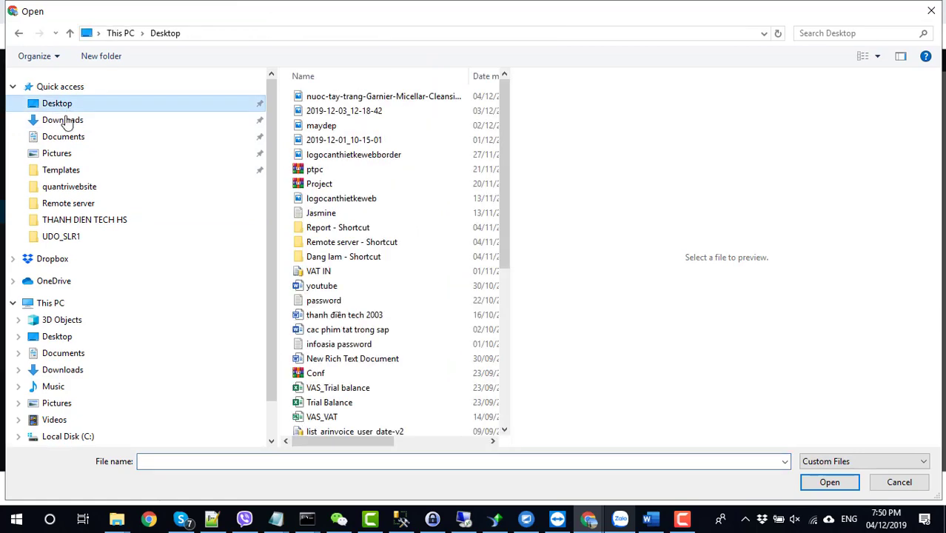
pyautogui.click(368, 97)
pyautogui.click(823, 481)
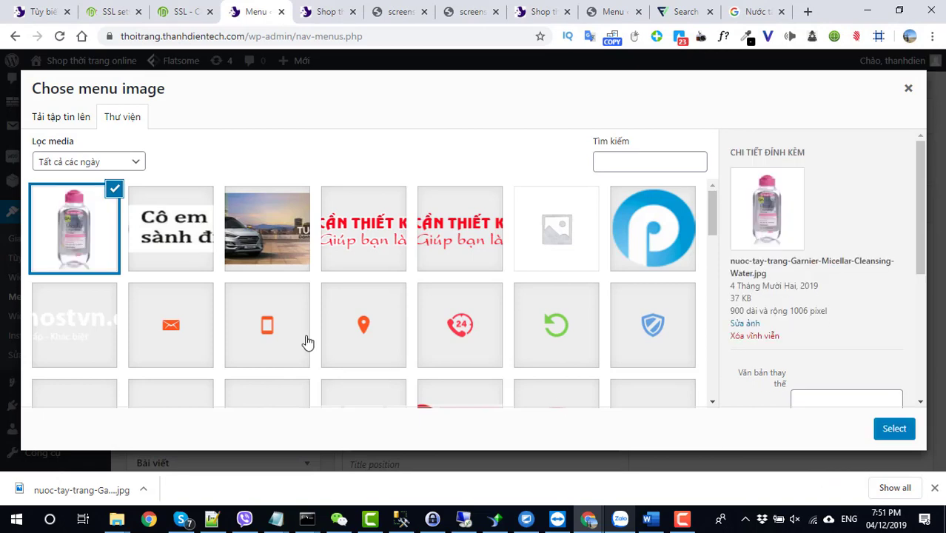
pyautogui.click(882, 429)
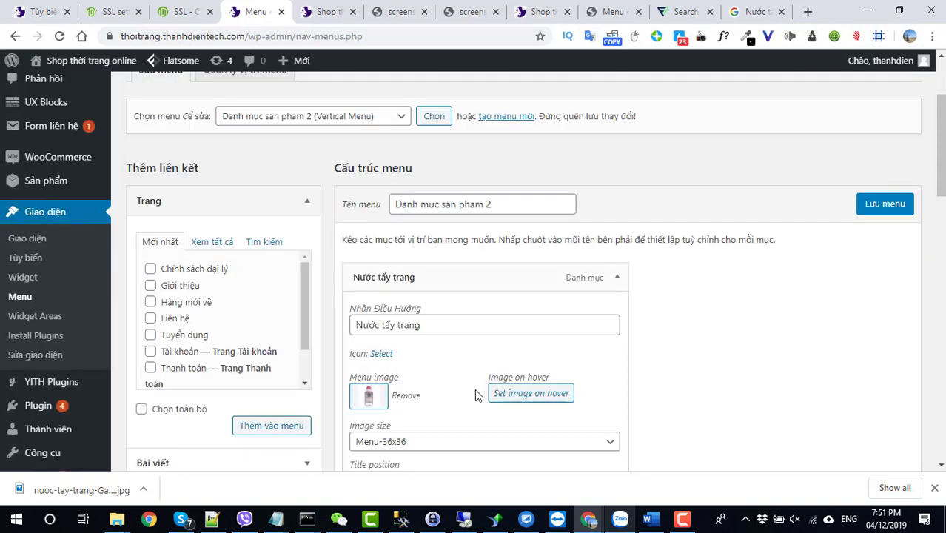
# Set the Nước tẩy trang item's image size to Menu-48x48 and save the menu.
pyautogui.scroll(-1, 454, 380)
pyautogui.click(454, 380)
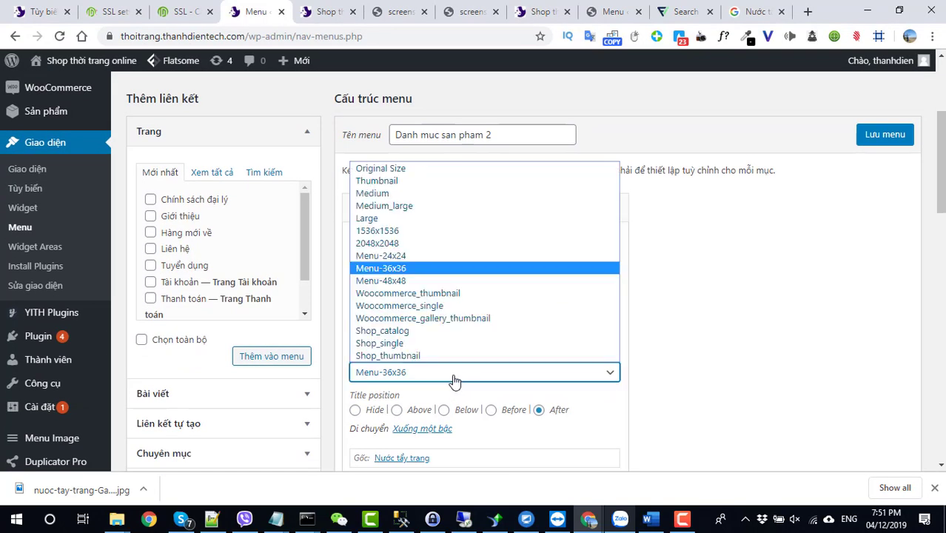
pyautogui.click(419, 281)
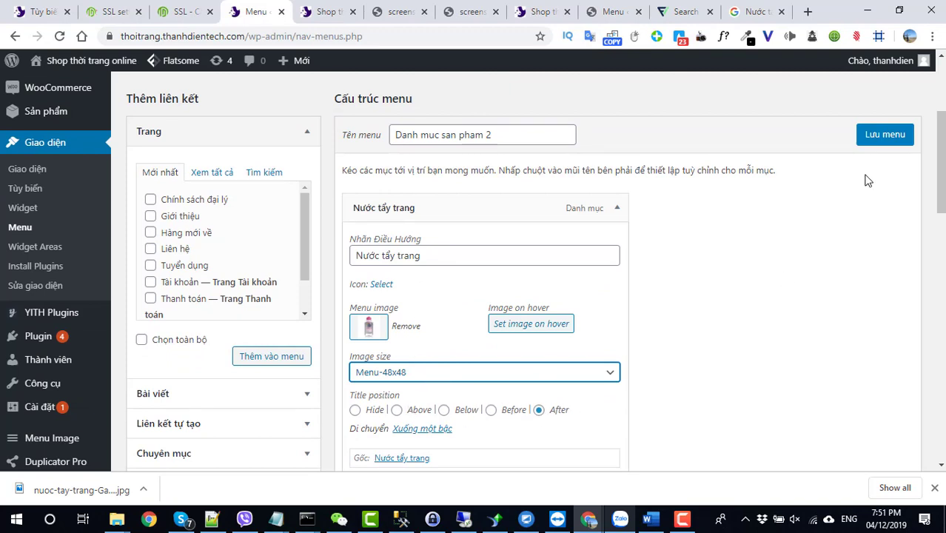
pyautogui.click(870, 143)
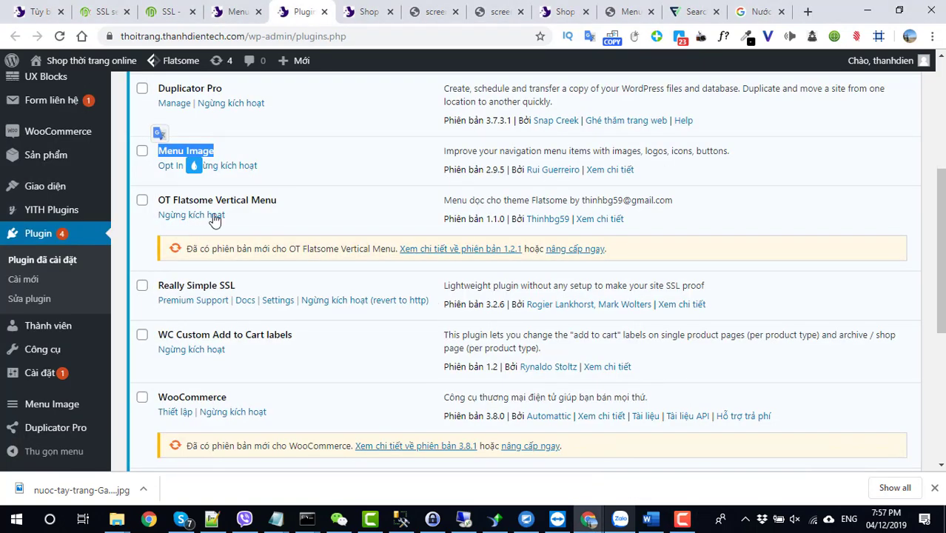
# Switch to the shop homepage and check the Nước tẩy trang item's image in the DANH MỤC SẢN PHẨM menu.
pyautogui.scroll(3, 375, 177)
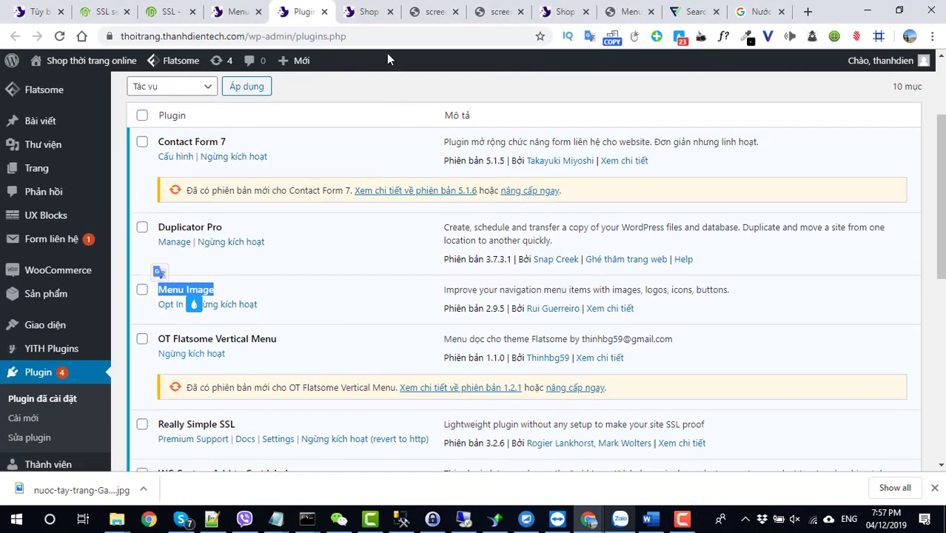
pyautogui.click(371, 13)
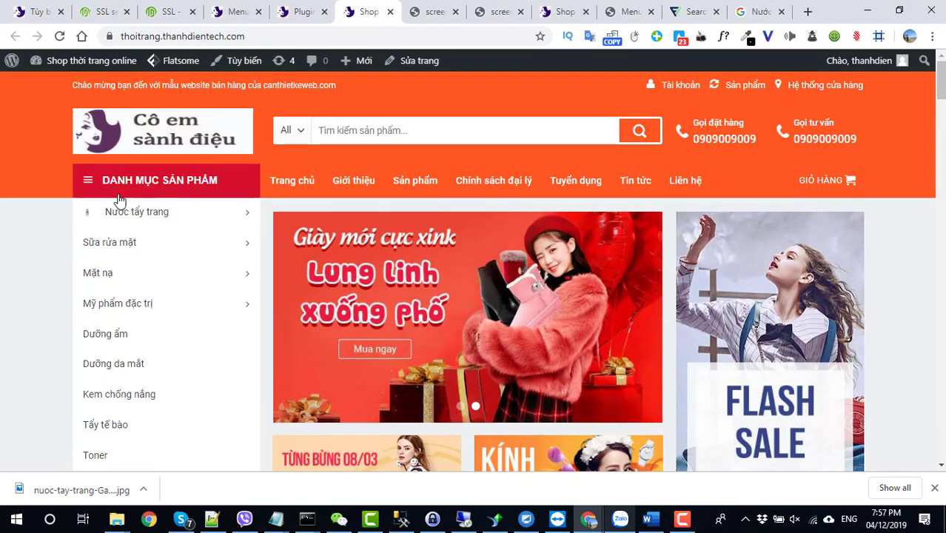
pyautogui.moveTo(95, 214)
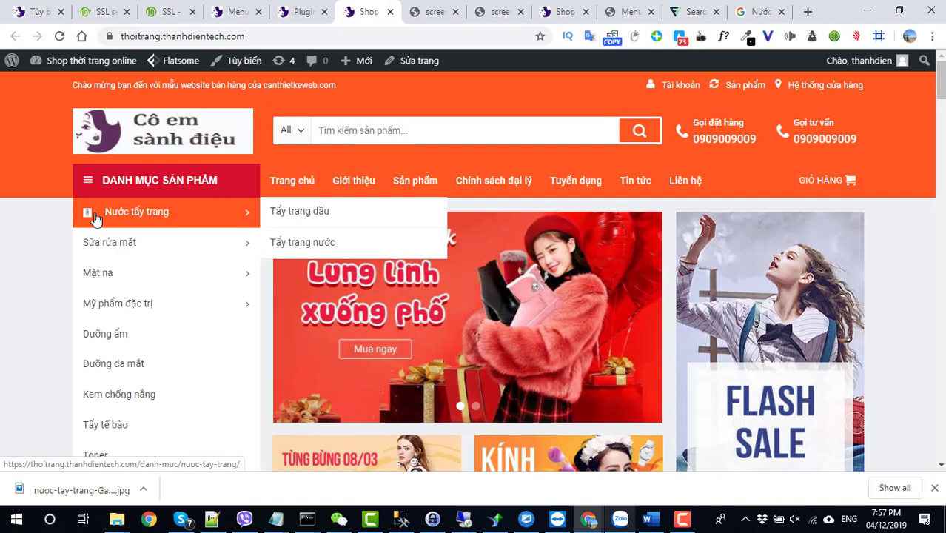
# Switch to Flaticon and try to download the coloured version of the Make Up bottle icon as a free PNG.
pyautogui.click(688, 8)
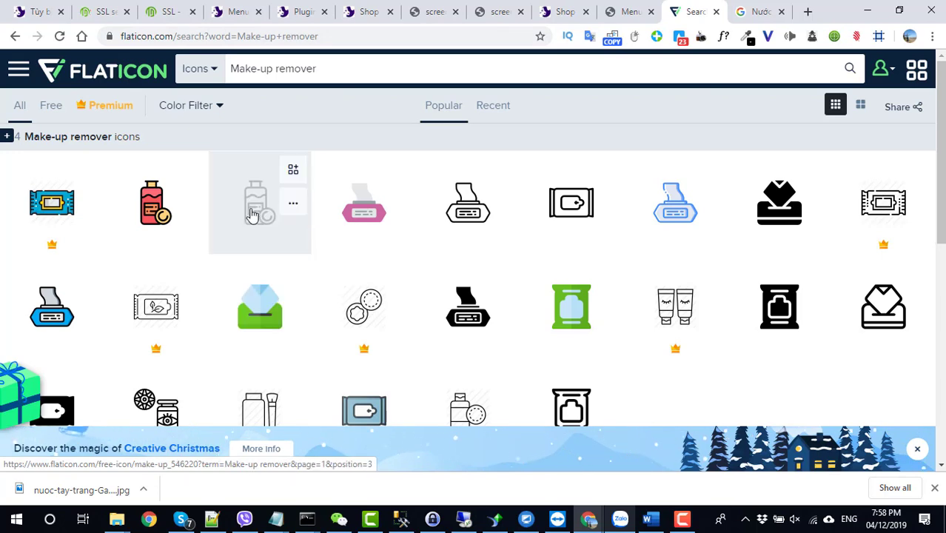
pyautogui.click(253, 212)
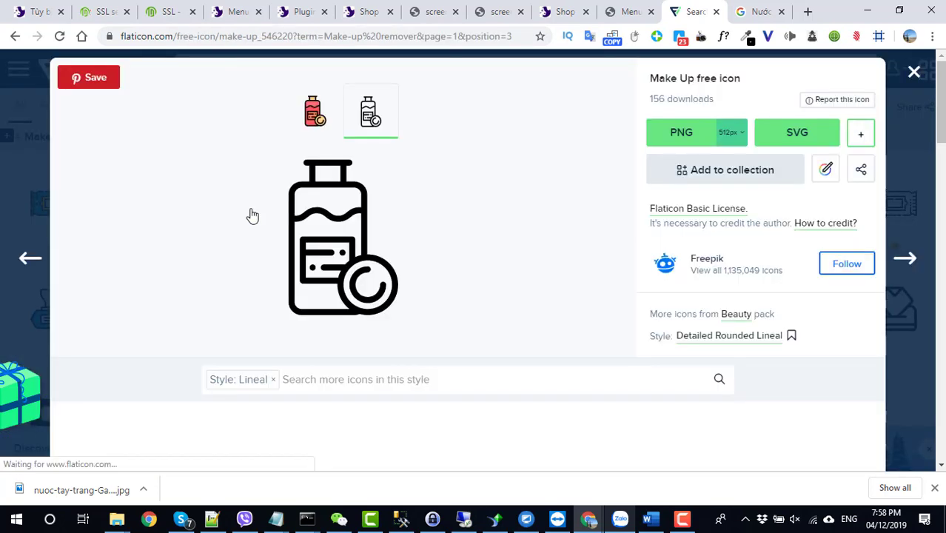
pyautogui.click(313, 110)
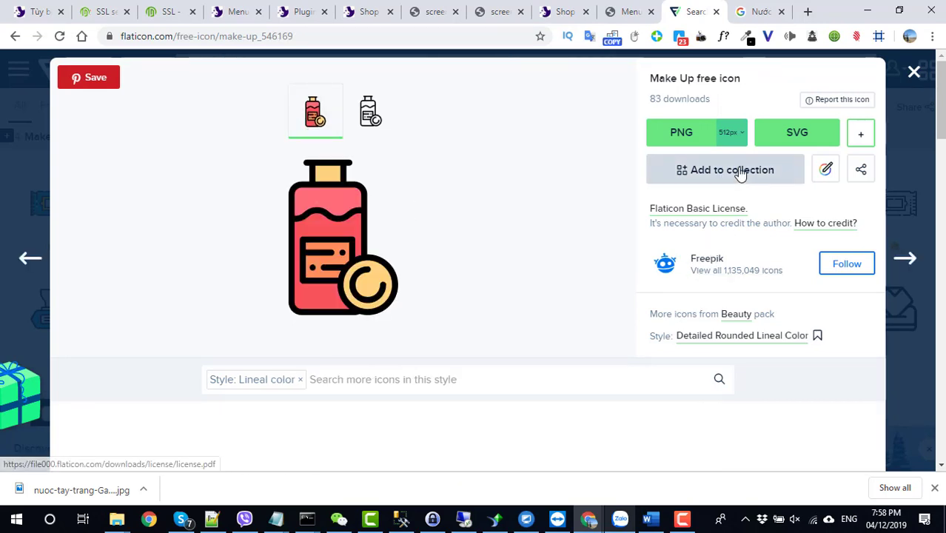
pyautogui.click(682, 134)
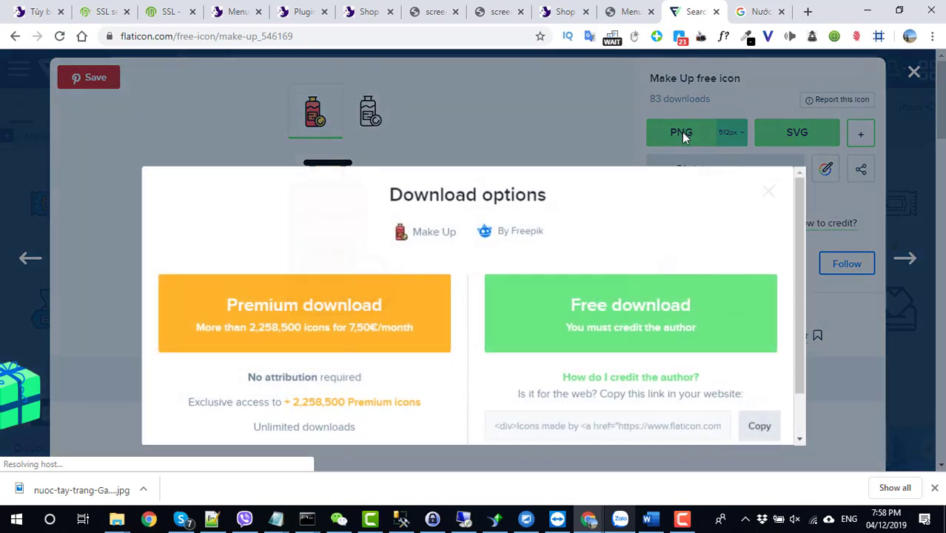
pyautogui.click(596, 318)
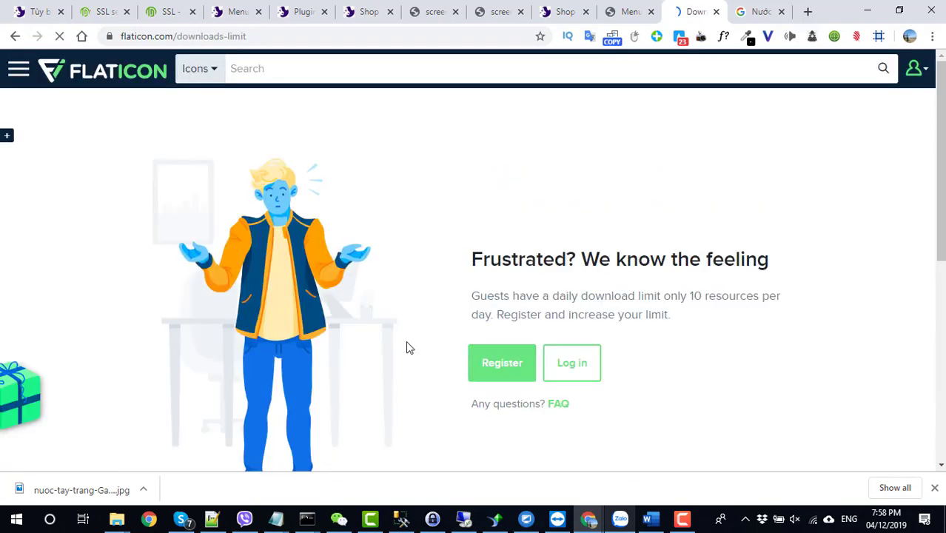
# Log in to Flaticon with the Facebook account and authorize access for Freepik Company.
pyautogui.scroll(-2, 450, 353)
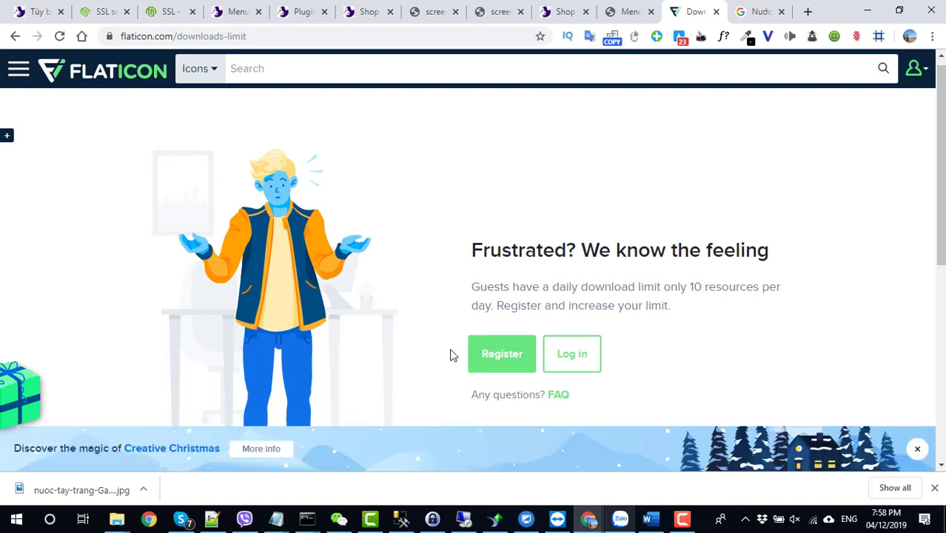
pyautogui.scroll(1, 518, 337)
pyautogui.click(560, 306)
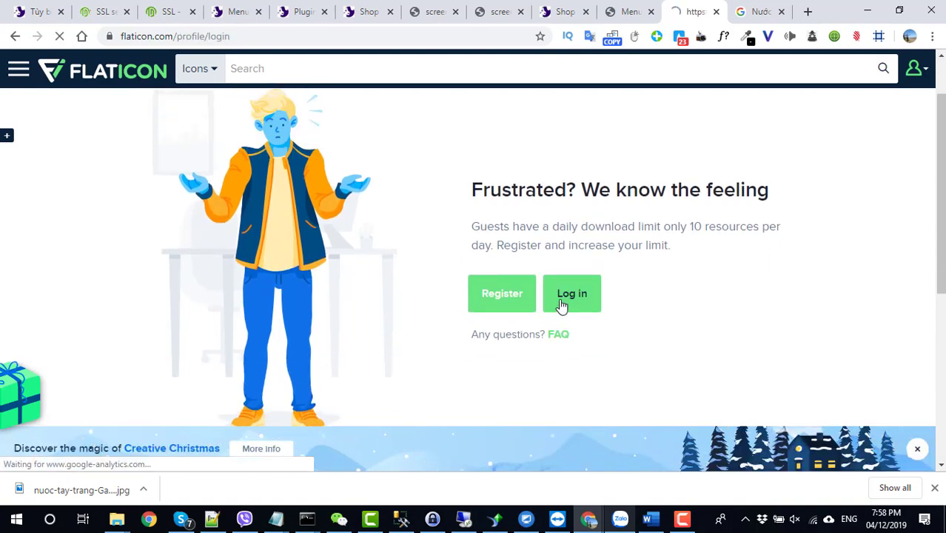
pyautogui.click(475, 292)
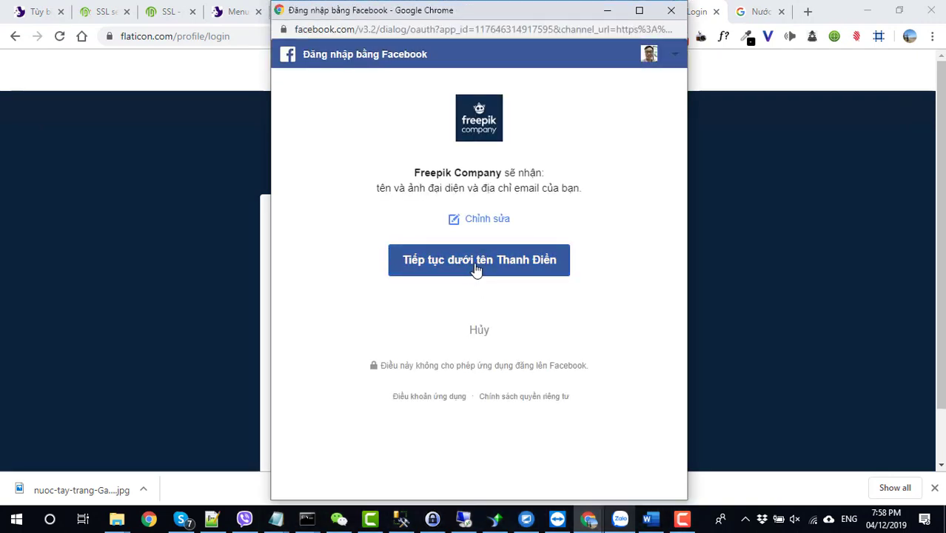
pyautogui.click(523, 268)
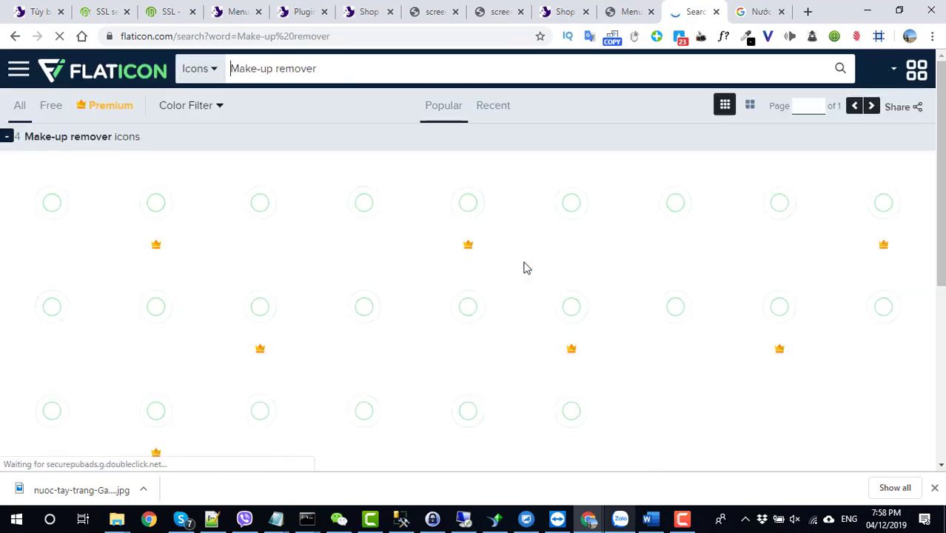
# Download the outlined Make Up bottle icon from the Make-up remover results as a free PNG.
pyautogui.click(254, 213)
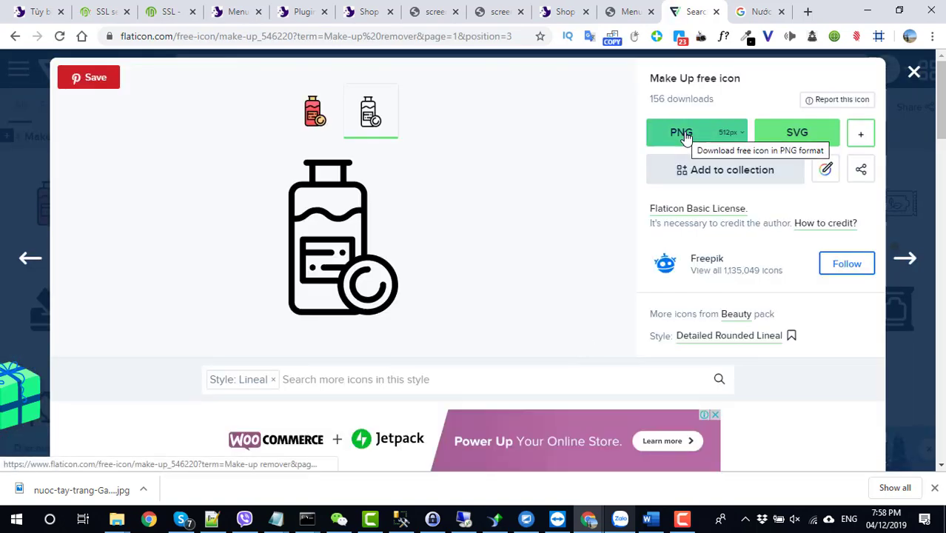
pyautogui.click(685, 137)
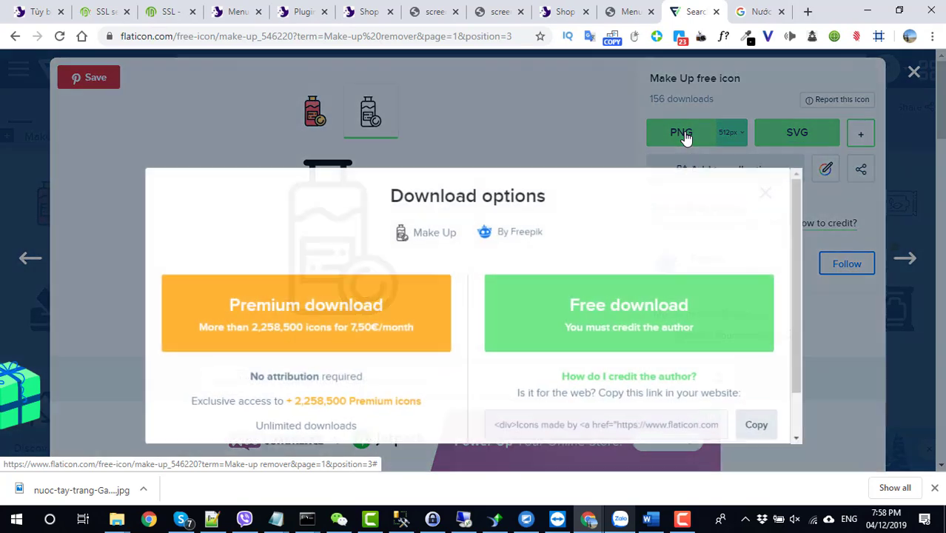
pyautogui.click(609, 311)
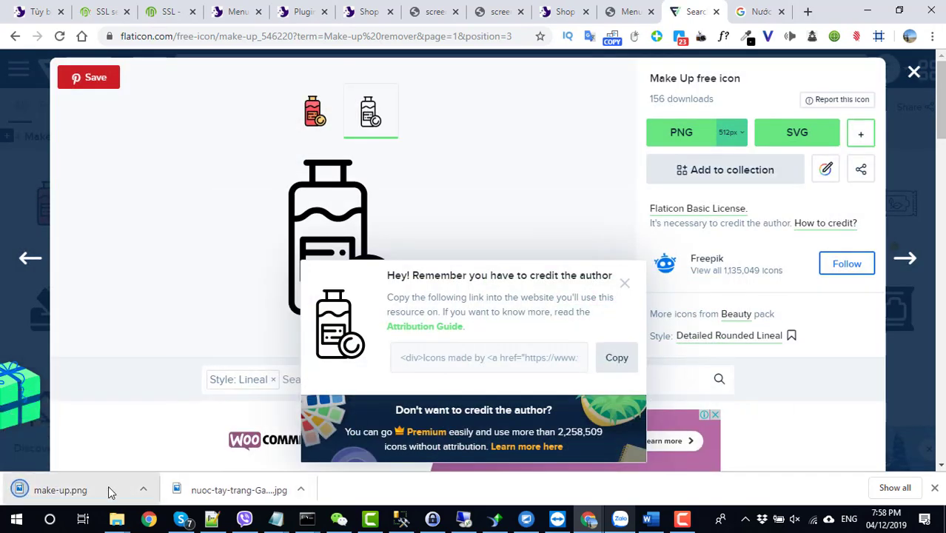
# Locate the downloaded make-up.png in the Downloads folder and copy the file.
pyautogui.click(142, 489)
pyautogui.click(177, 439)
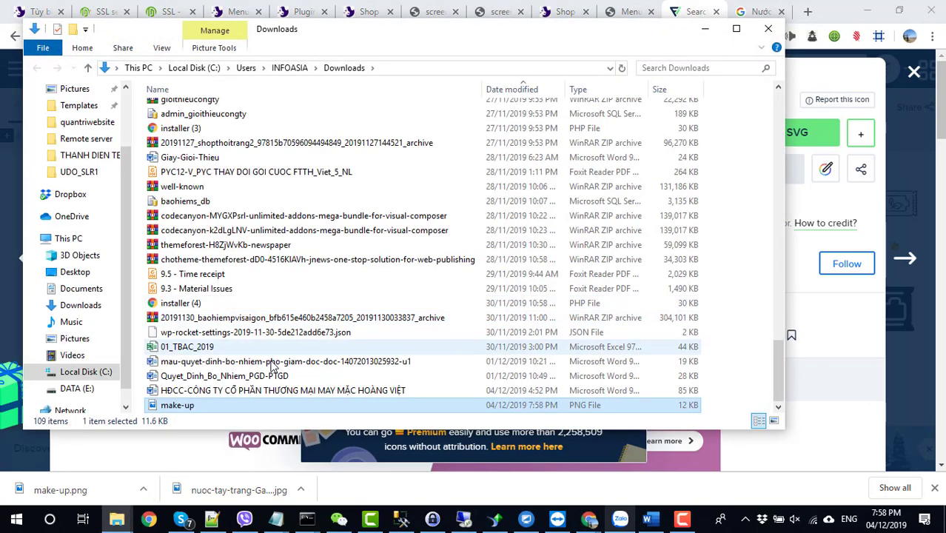
pyautogui.click(703, 29)
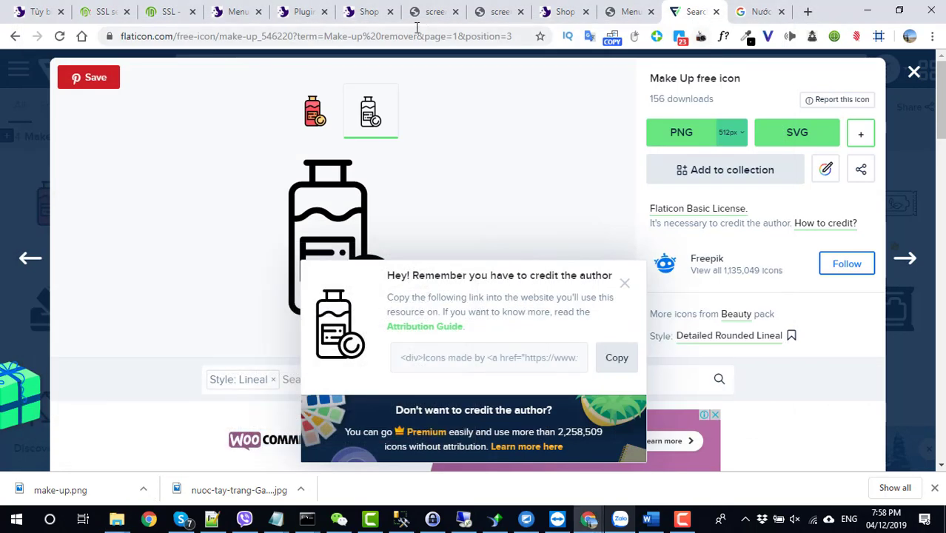
# Paste make-up.png onto the Desktop, upload it as the Nước tẩy trang item's new menu image, and save the menu.
pyautogui.click(236, 12)
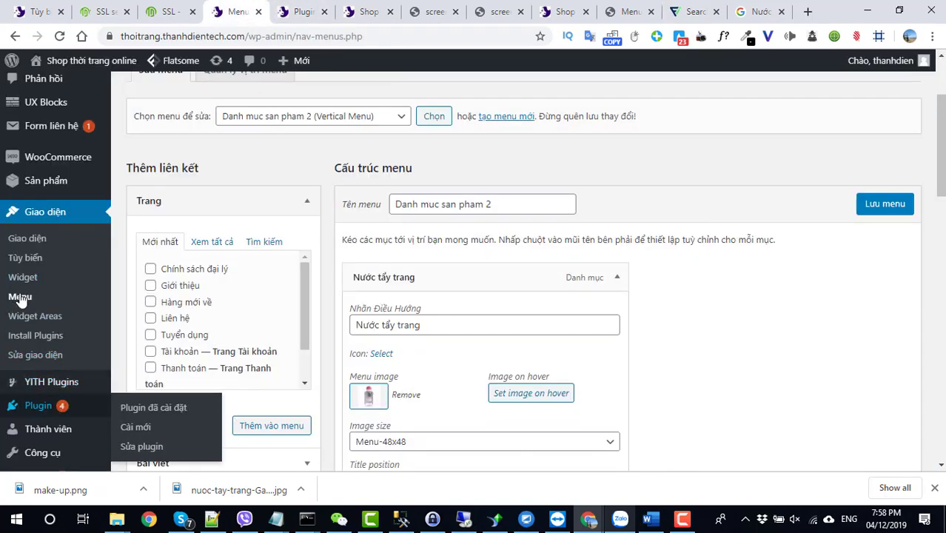
pyautogui.click(406, 396)
pyautogui.click(375, 393)
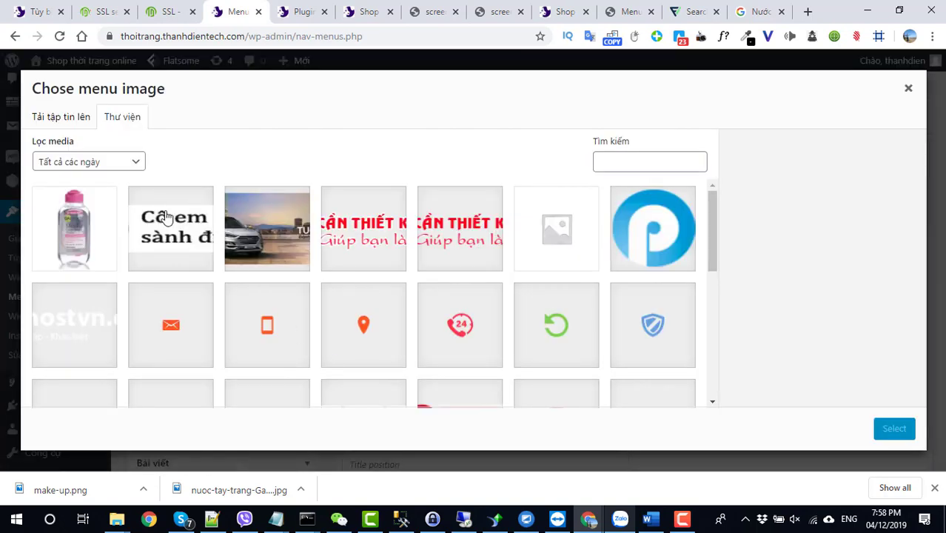
pyautogui.click(62, 120)
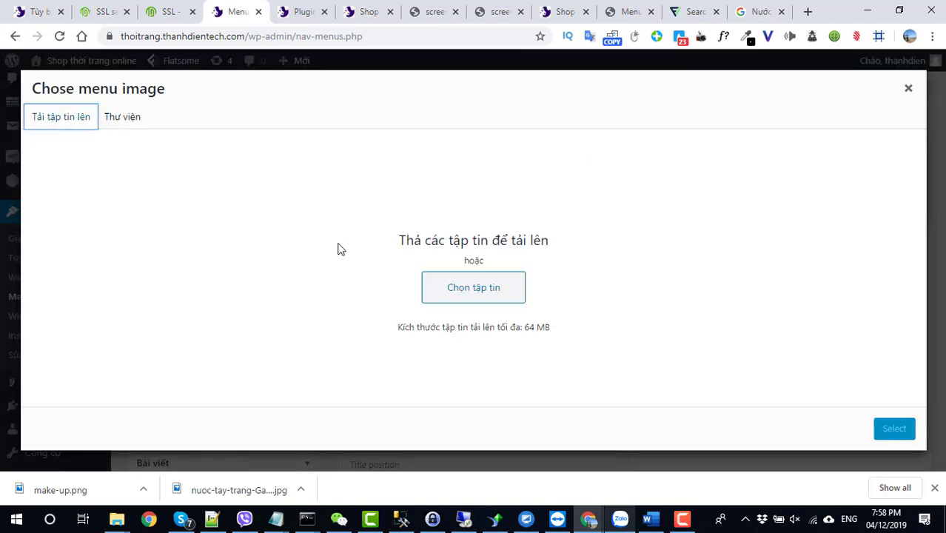
pyautogui.click(467, 292)
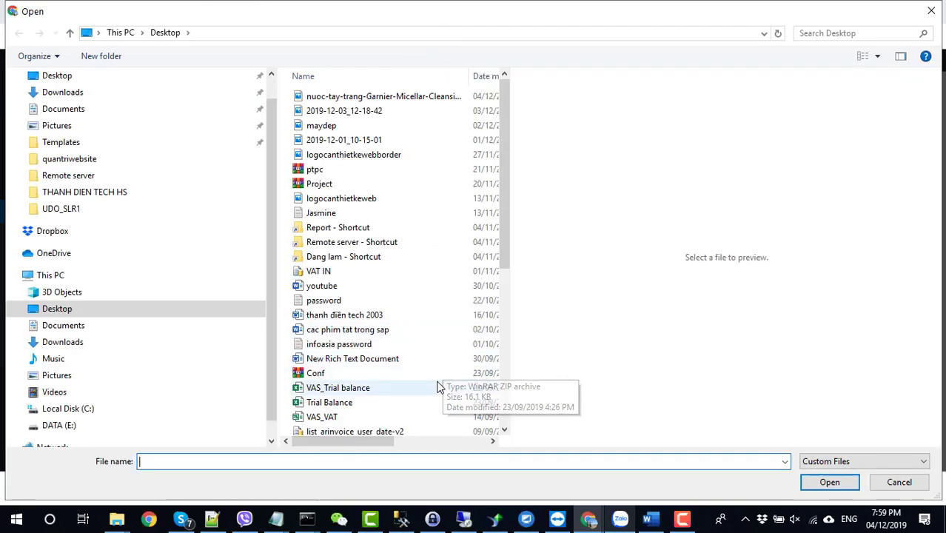
pyautogui.rightClick(439, 170)
pyautogui.click(470, 244)
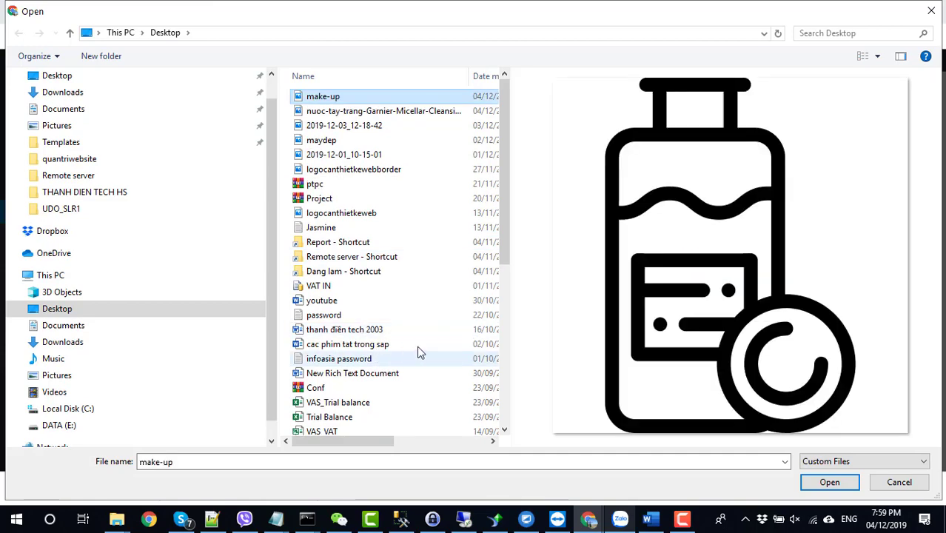
pyautogui.click(828, 482)
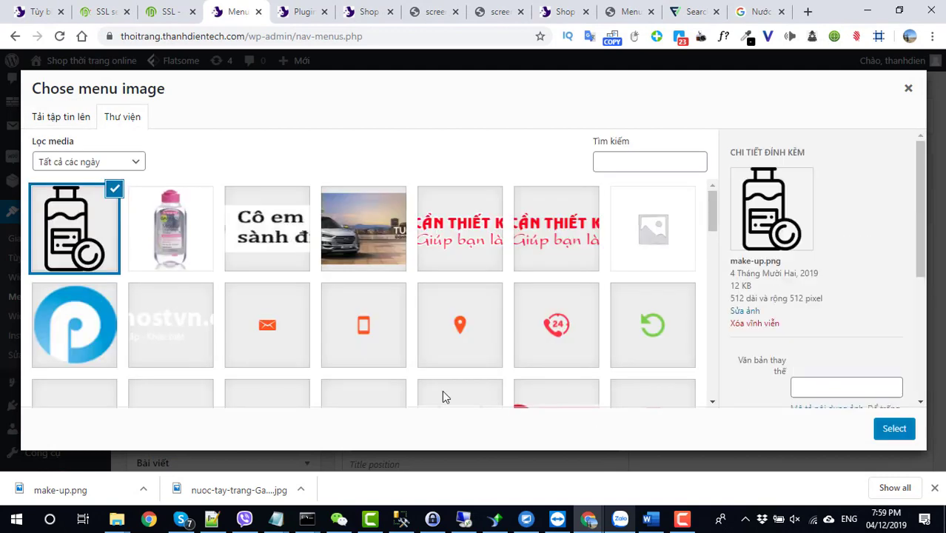
pyautogui.click(891, 433)
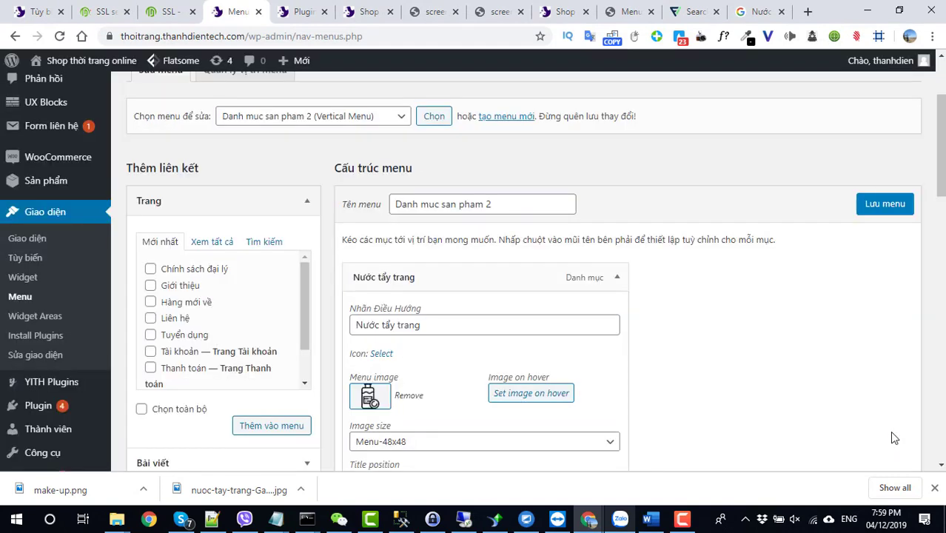
pyautogui.click(885, 205)
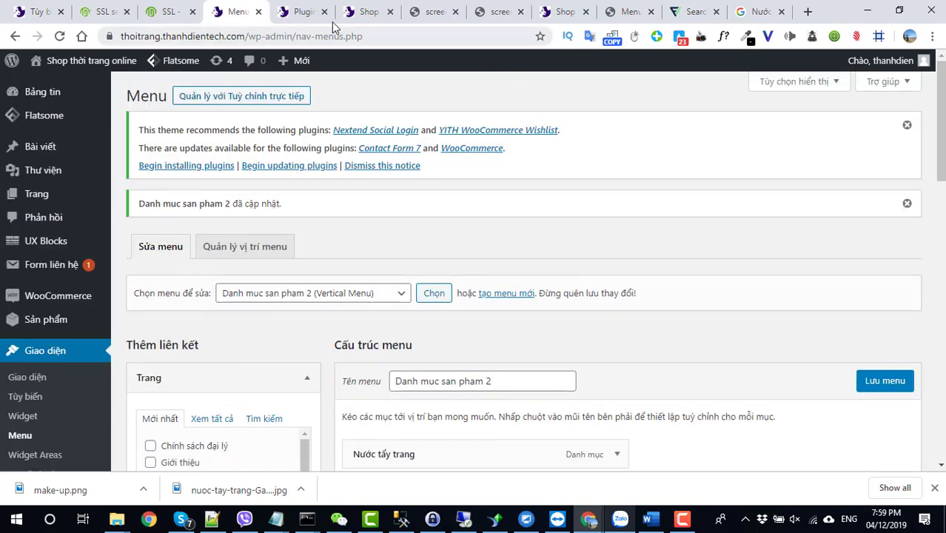
# Reload the shop homepage and check the new image beside Nước tẩy trang in the DANH MỤC SẢN PHẨM menu.
pyautogui.click(550, 18)
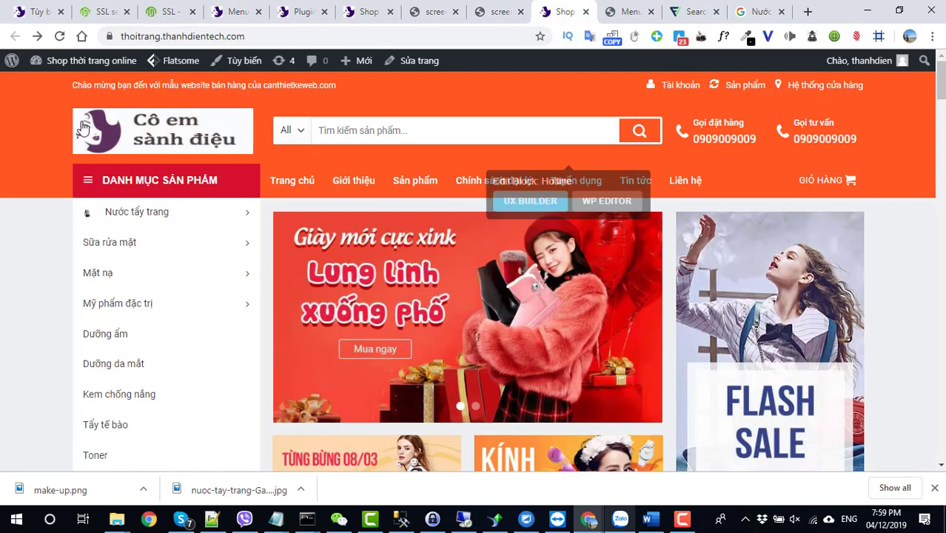
pyautogui.click(59, 36)
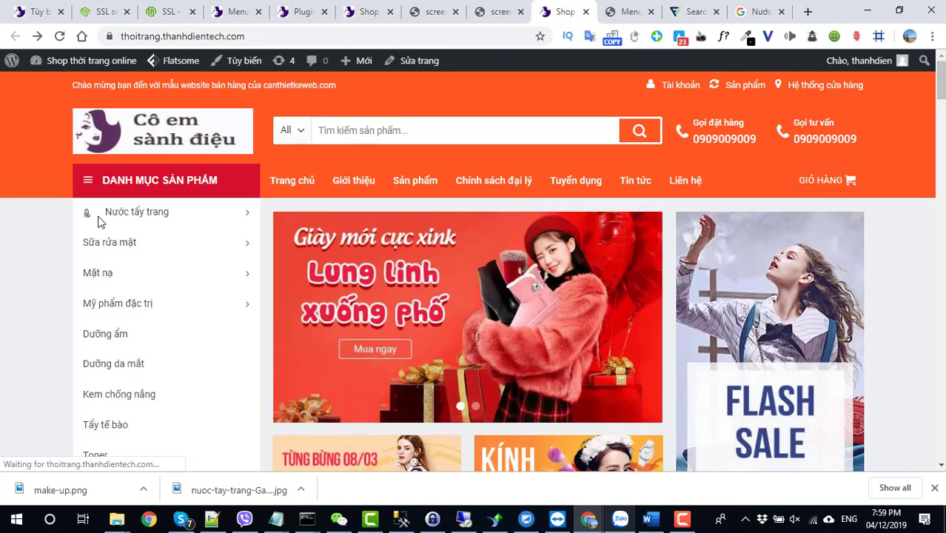
pyautogui.moveTo(89, 213)
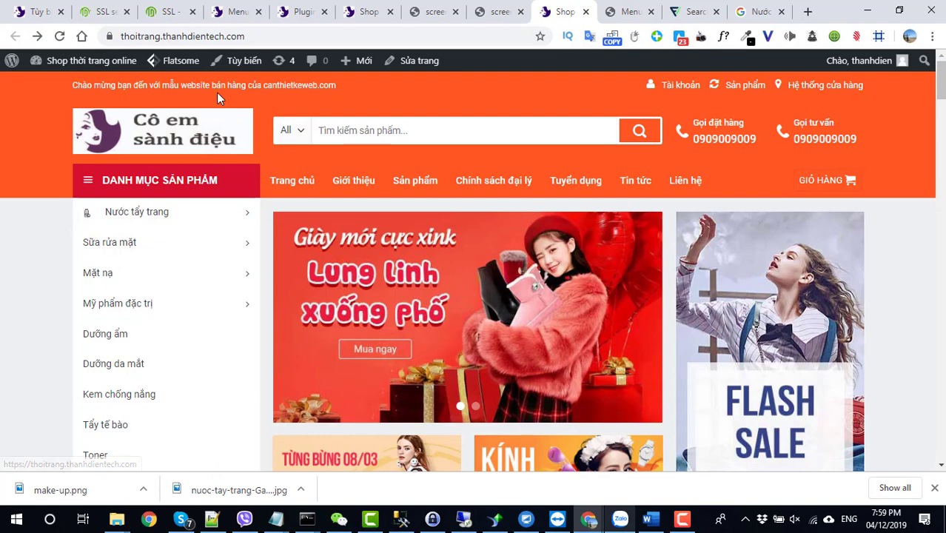
# Set the Nước tẩy trang item's image size to Medium in the menu editor and save the menu.
pyautogui.click(229, 13)
pyautogui.scroll(-4, 402, 326)
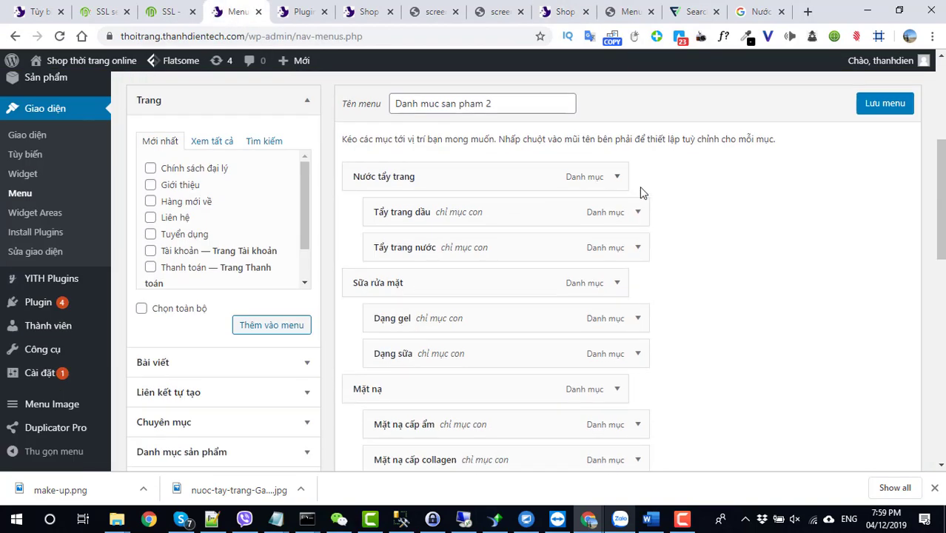
pyautogui.click(617, 176)
pyautogui.click(407, 343)
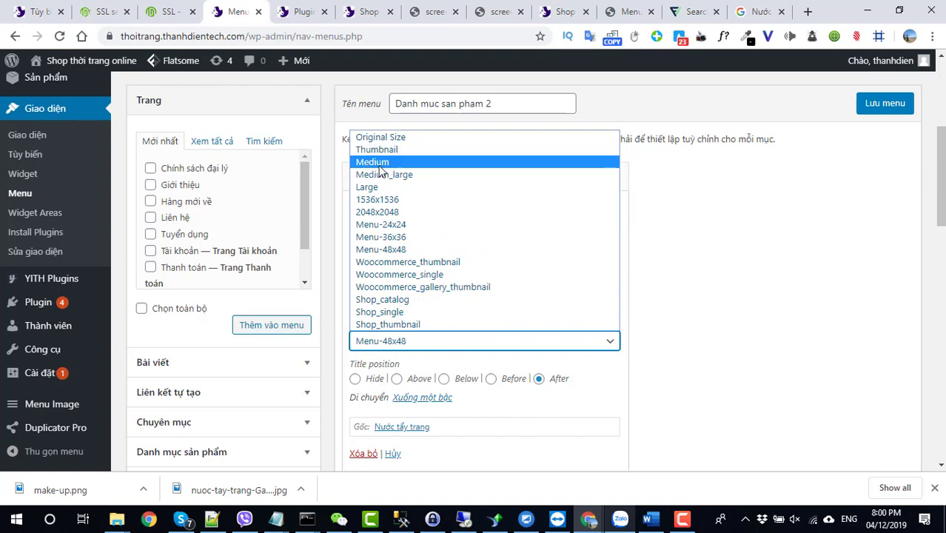
pyautogui.click(370, 186)
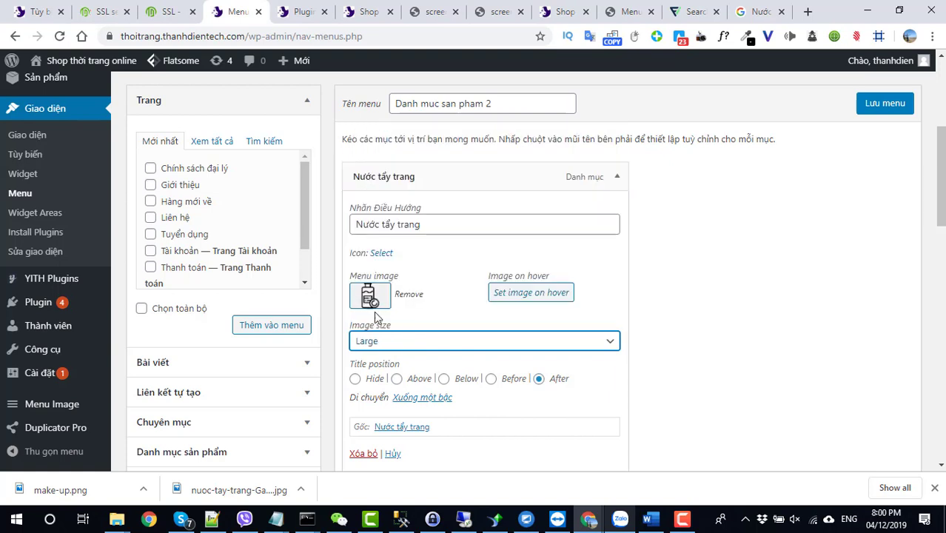
pyautogui.click(377, 341)
pyautogui.click(381, 156)
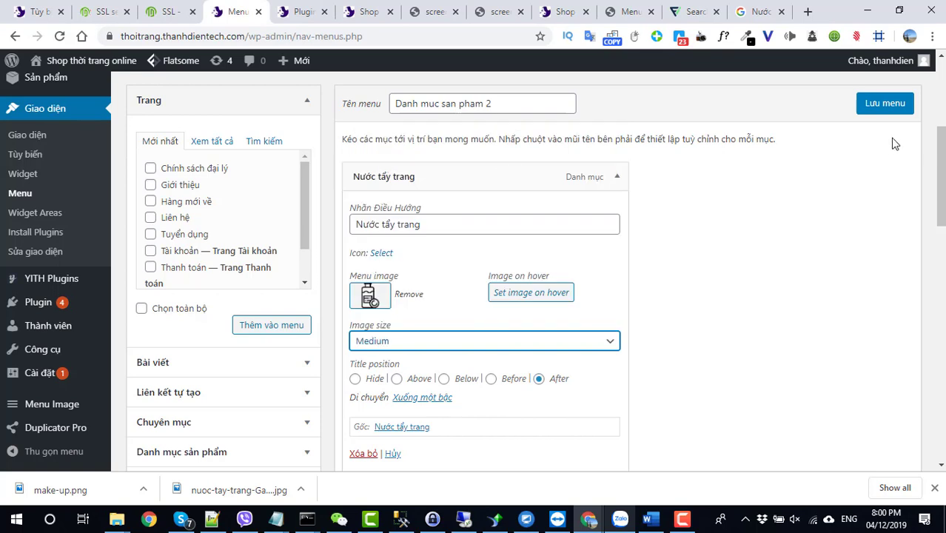
pyautogui.click(879, 107)
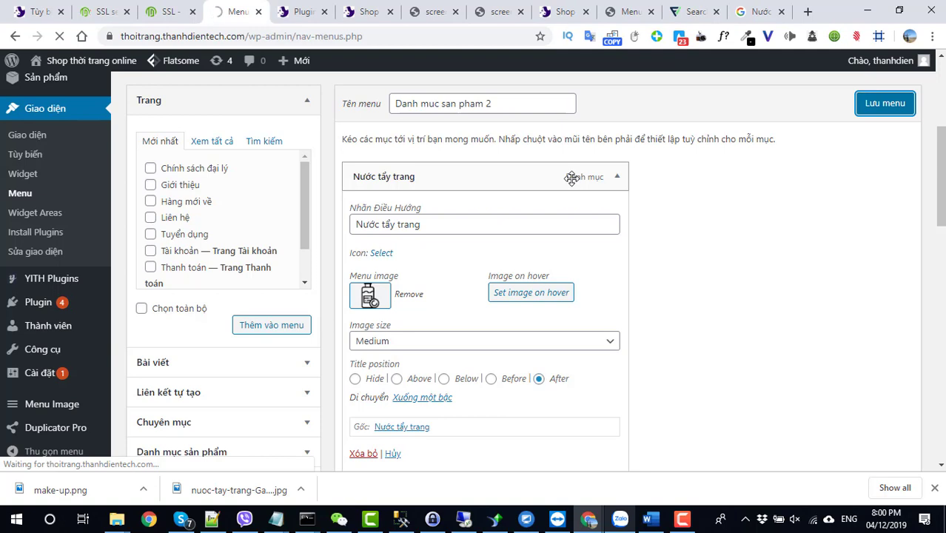
pyautogui.click(682, 517)
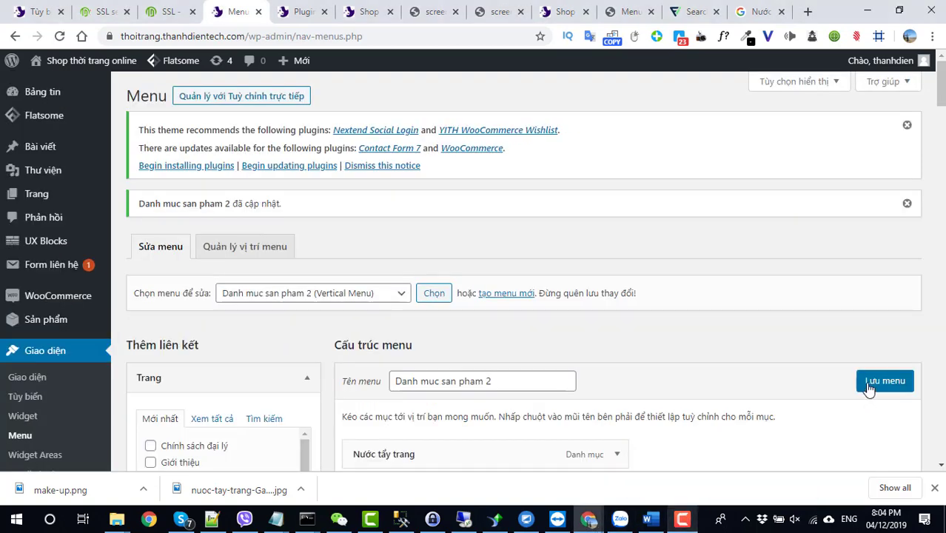
# Save the Danh muc san pham 2 menu and review the image settings of its items down to Dưỡng ẩm.
pyautogui.click(868, 389)
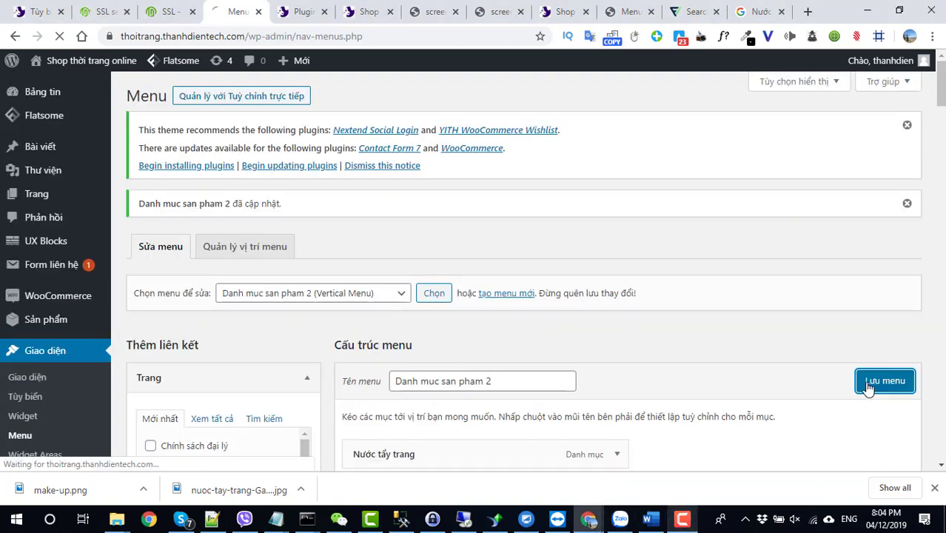
pyautogui.scroll(-10, 671, 369)
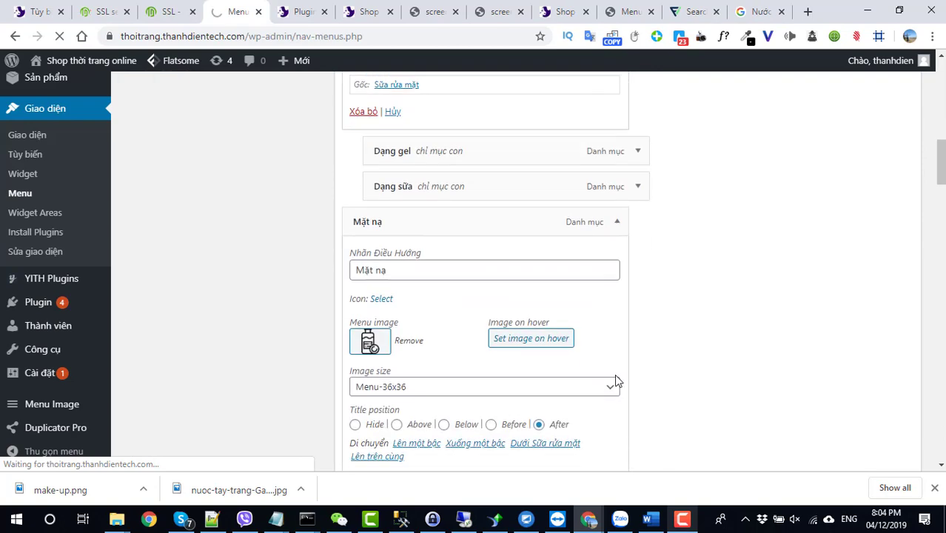
pyautogui.scroll(-12, 390, 351)
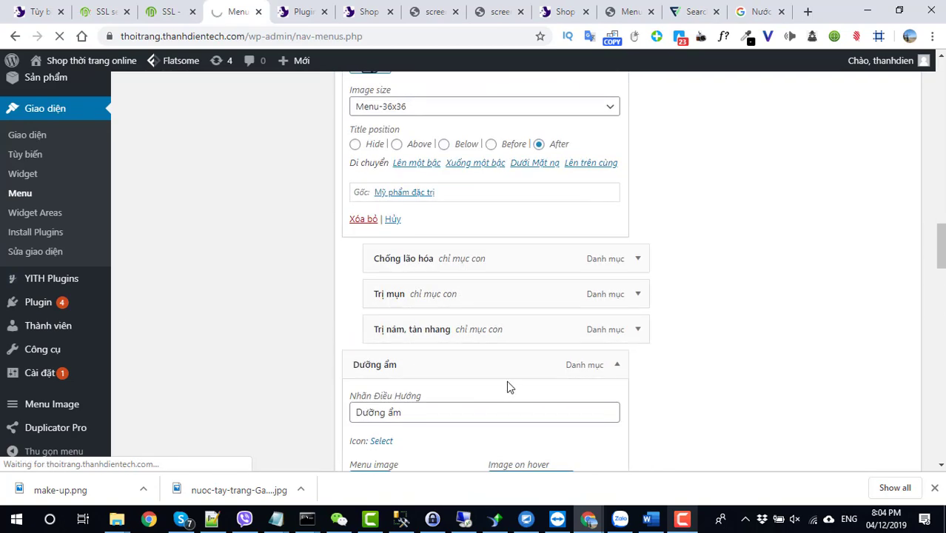
pyautogui.click(682, 518)
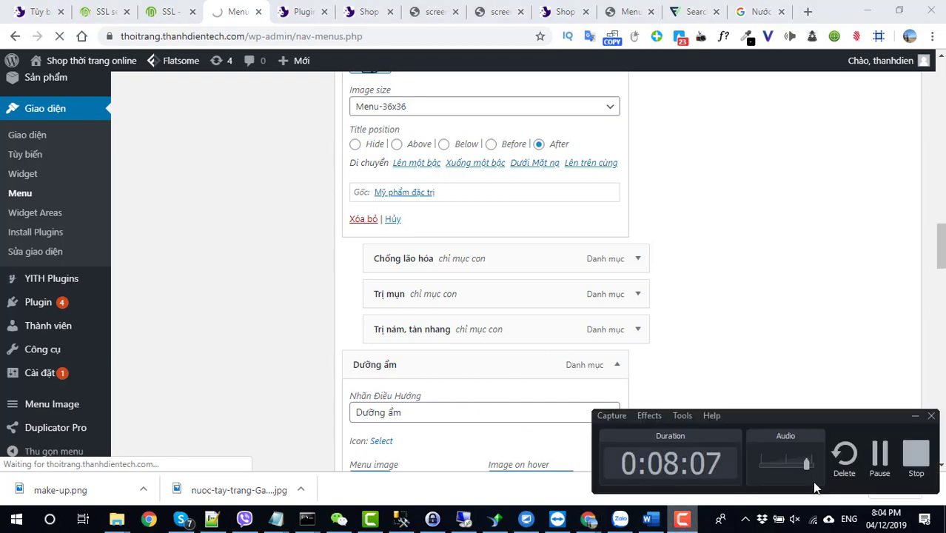
pyautogui.click(880, 455)
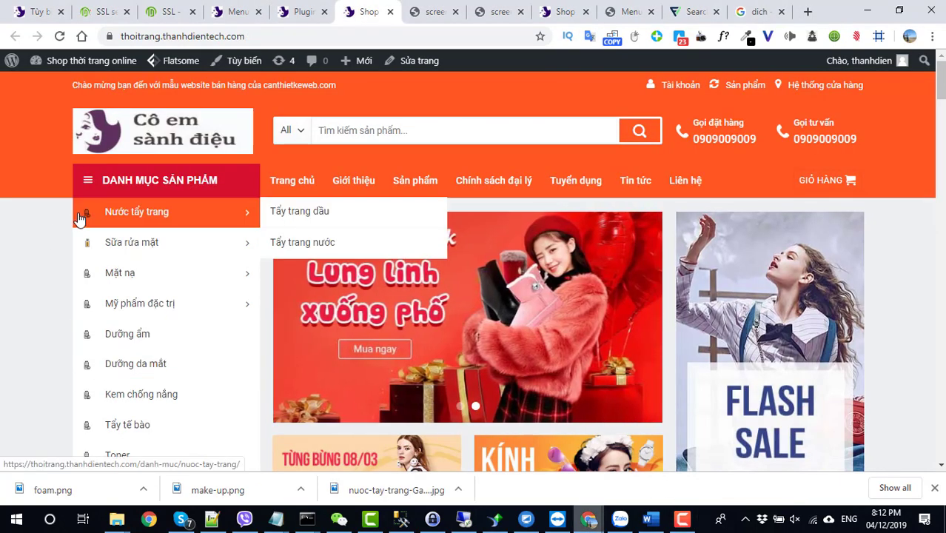
# Check the category menu's icons, then copy the "#mega_menu > li > a > img" CSS rule with max-width 32px from Notepad++.
pyautogui.moveTo(84, 257)
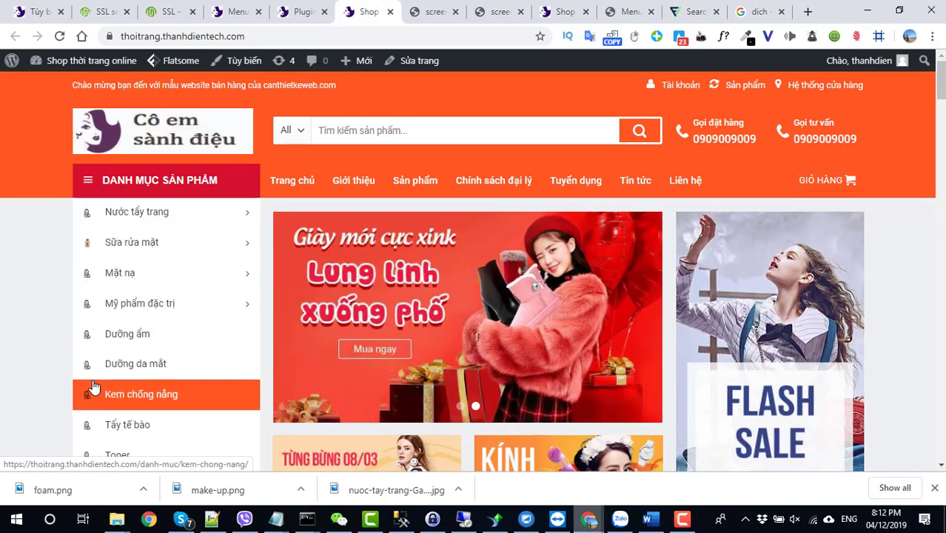
pyautogui.moveTo(90, 277)
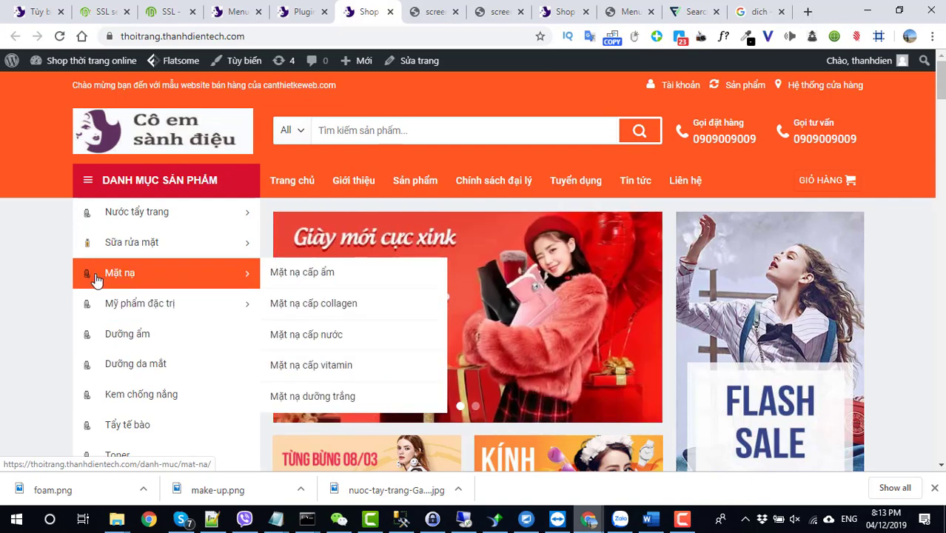
pyautogui.click(211, 518)
pyautogui.moveTo(52, 95); pyautogui.dragTo(27, 70)
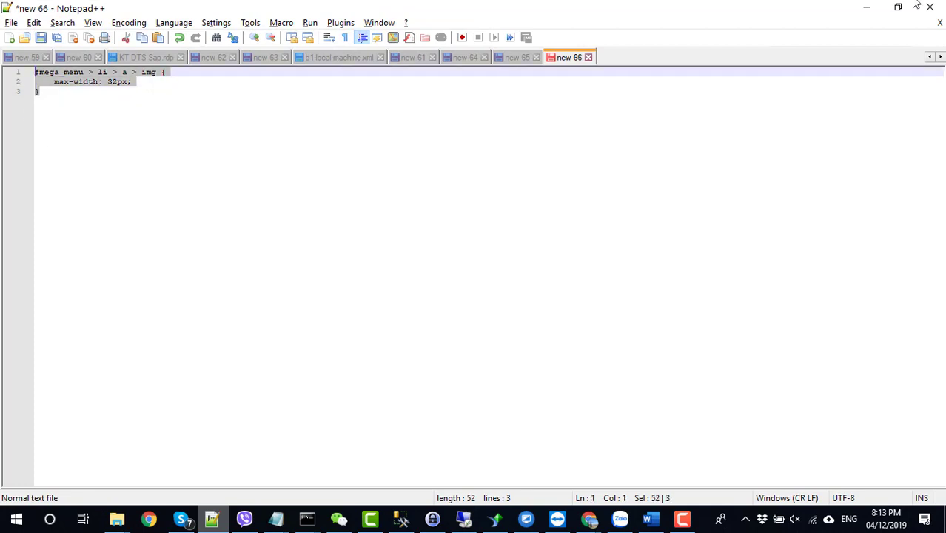
pyautogui.click(866, 6)
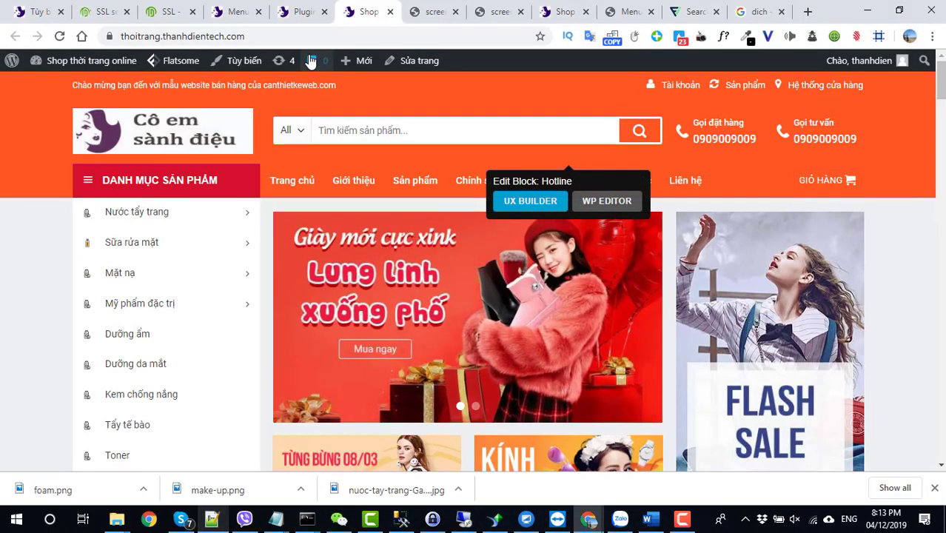
# Add the copied "#mega_menu > li > a > img" rule with max-width: 32px to the theme's additional CSS and publish it.
pyautogui.click(246, 65)
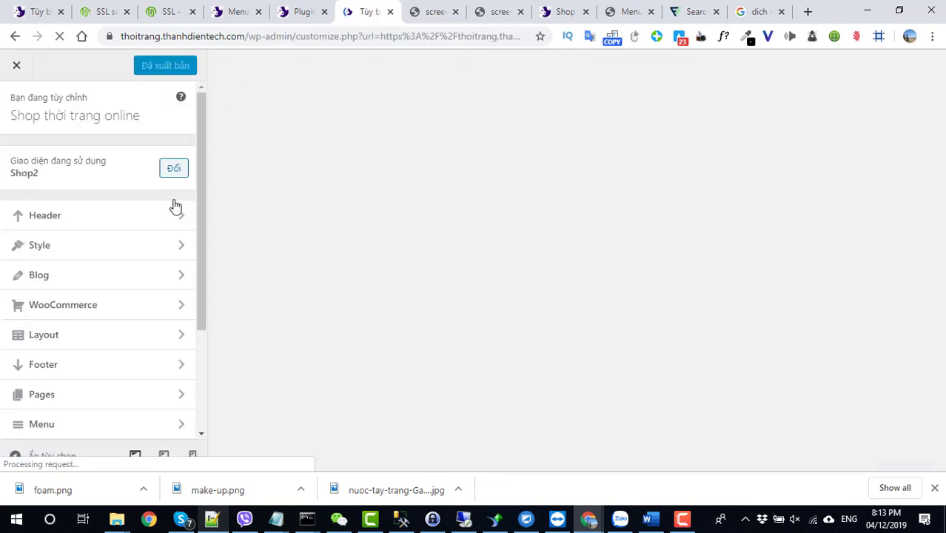
pyautogui.scroll(-3, 167, 219)
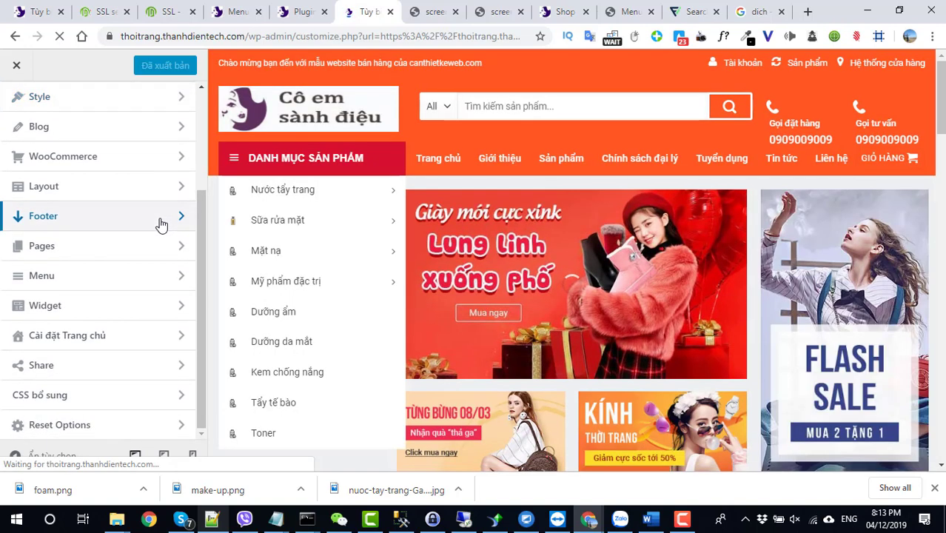
pyautogui.click(72, 394)
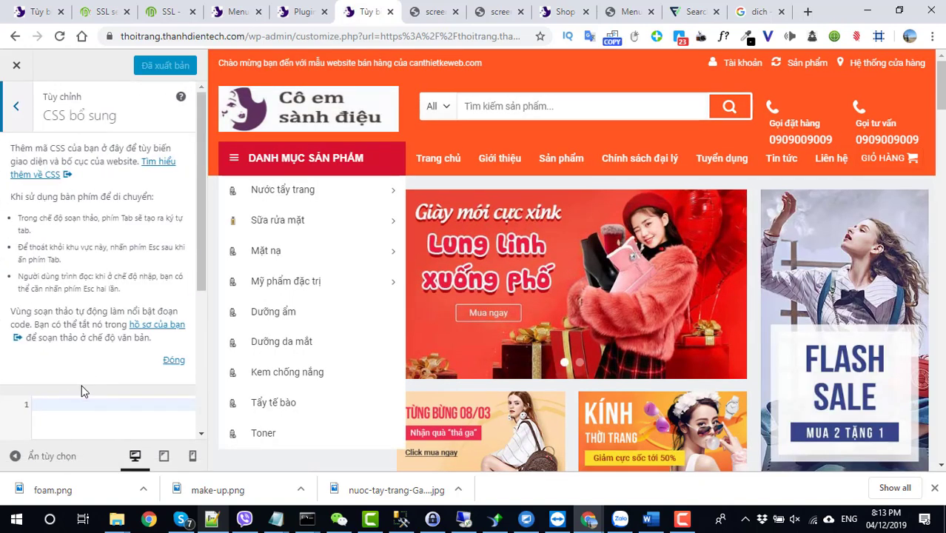
pyautogui.scroll(-3, 63, 323)
pyautogui.hotkey('ctrl', 'v')
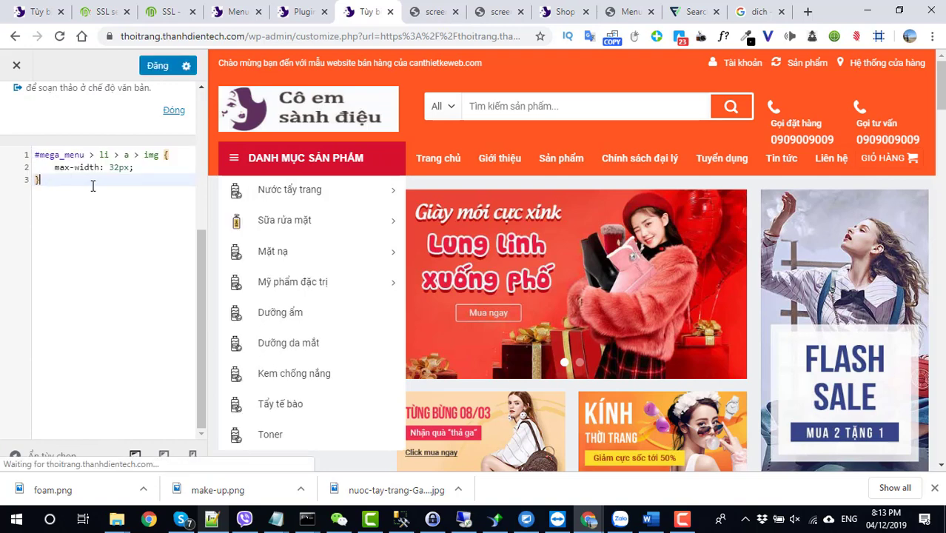
pyautogui.click(157, 68)
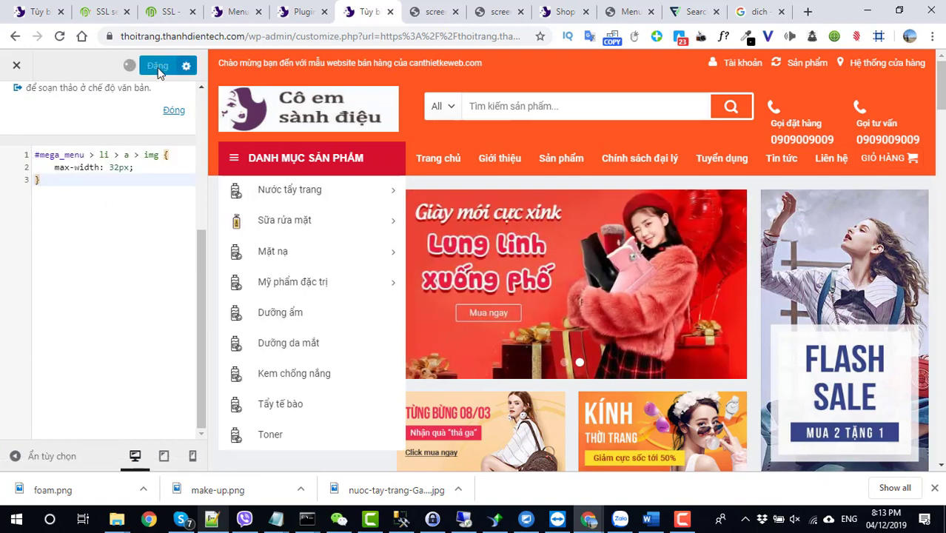
pyautogui.click(118, 167)
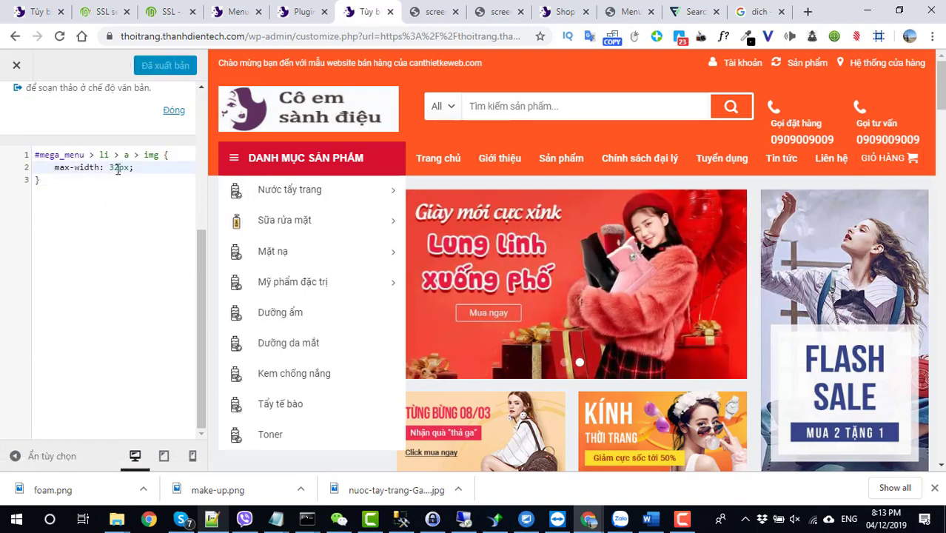
pyautogui.moveTo(117, 170); pyautogui.dragTo(109, 178)
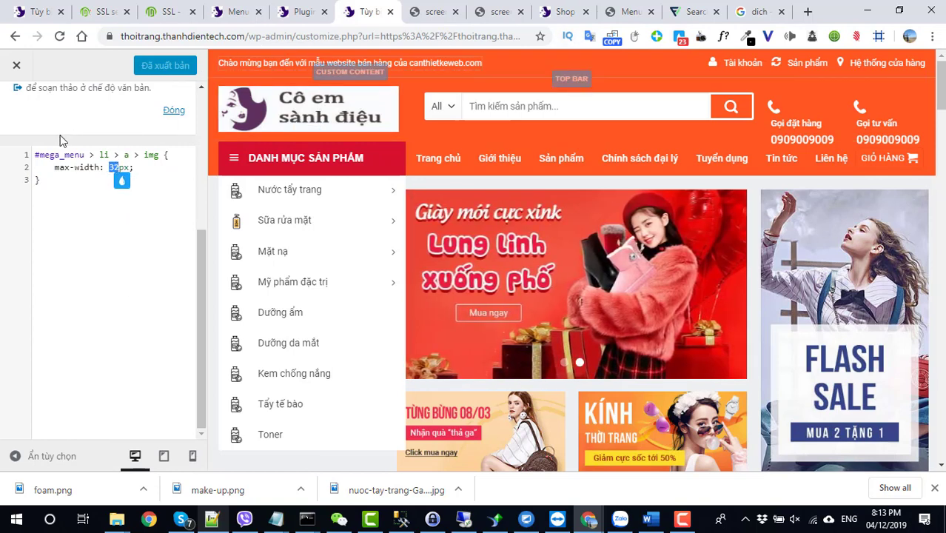
pyautogui.moveTo(244, 37); pyautogui.dragTo(120, 37)
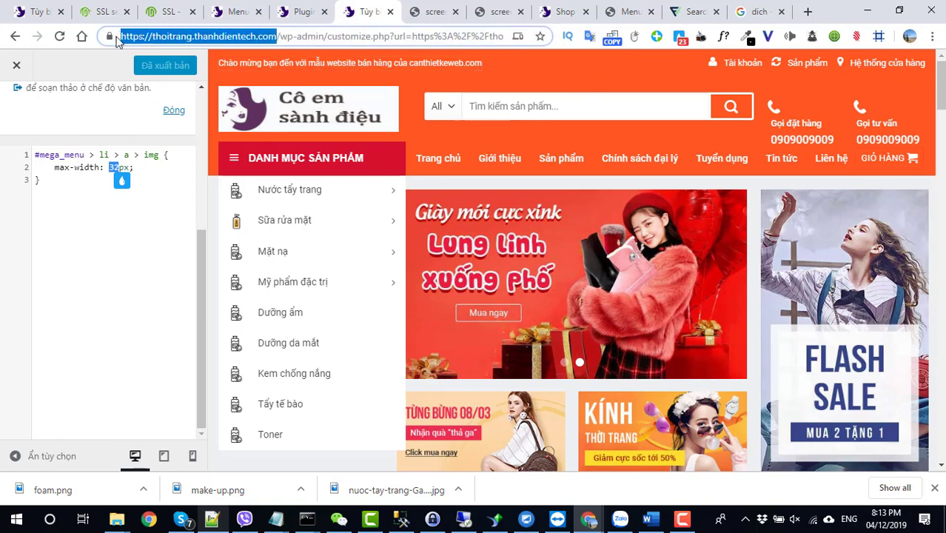